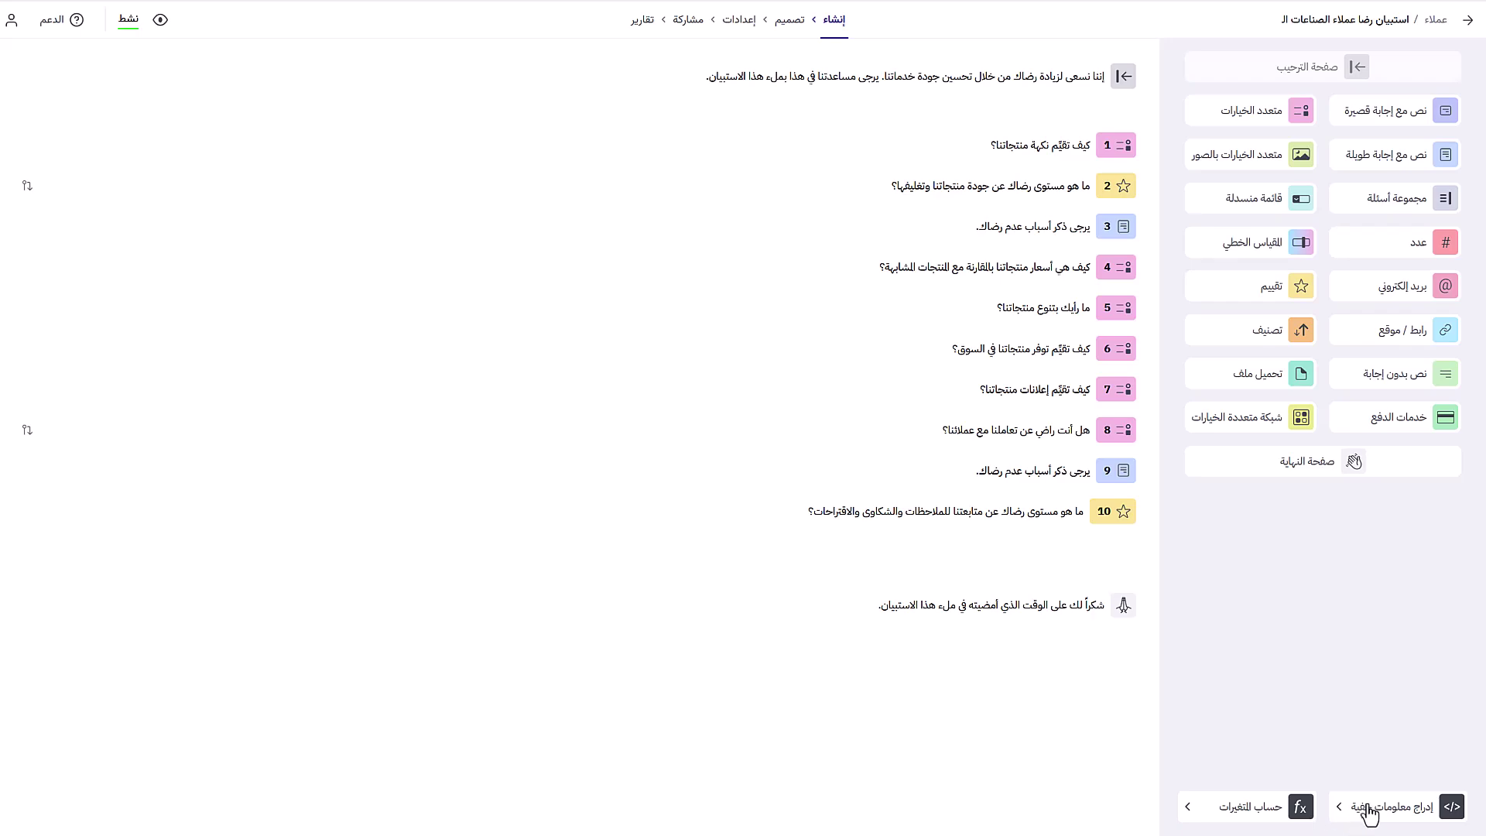
# View the custom links section of the hidden information settings, and check the survey's rename dialog without changing the name.
pyautogui.click(1368, 811)
pyautogui.click(673, 282)
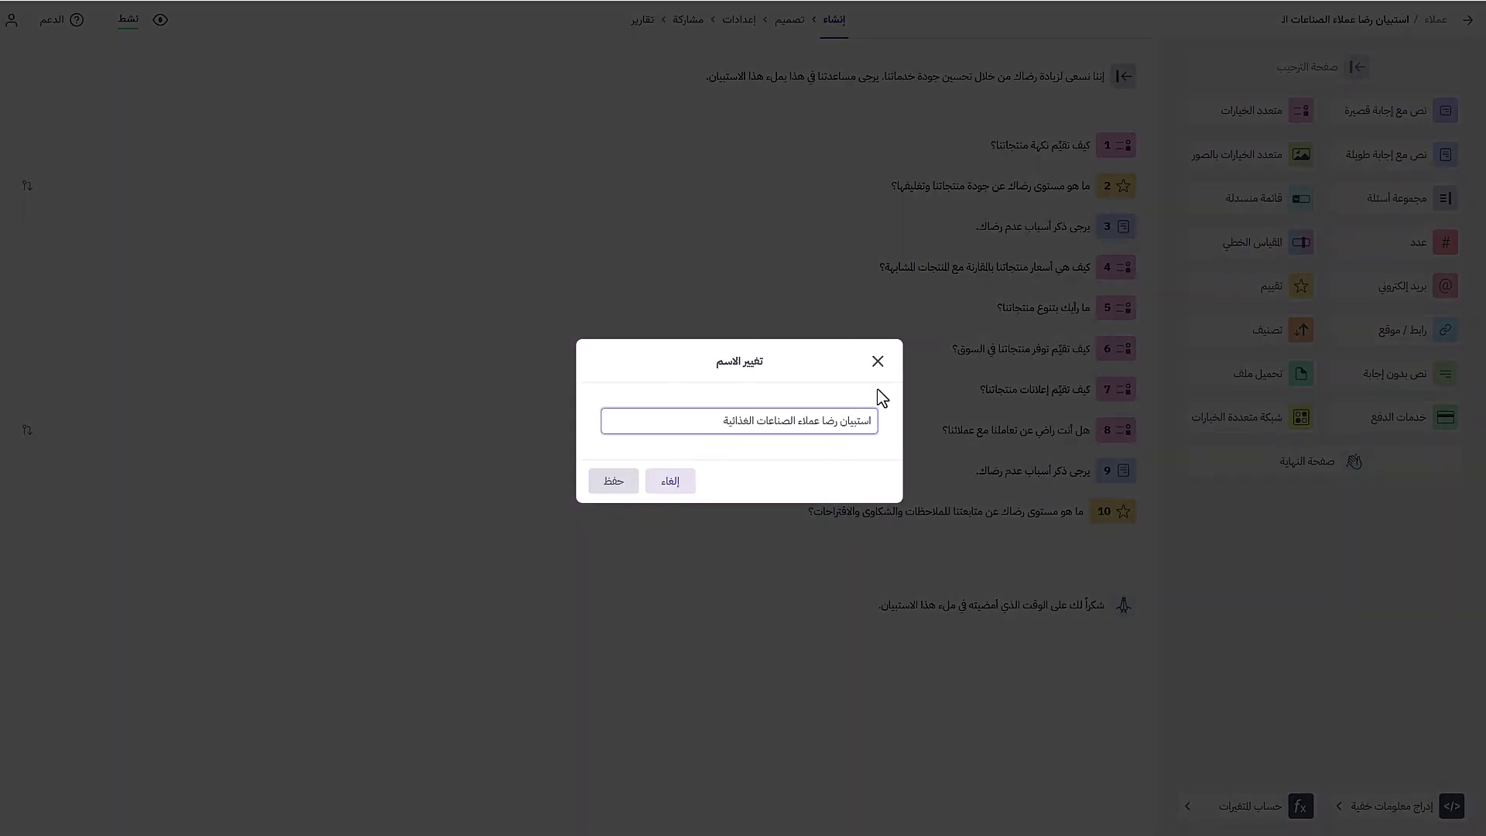
pyautogui.click(879, 364)
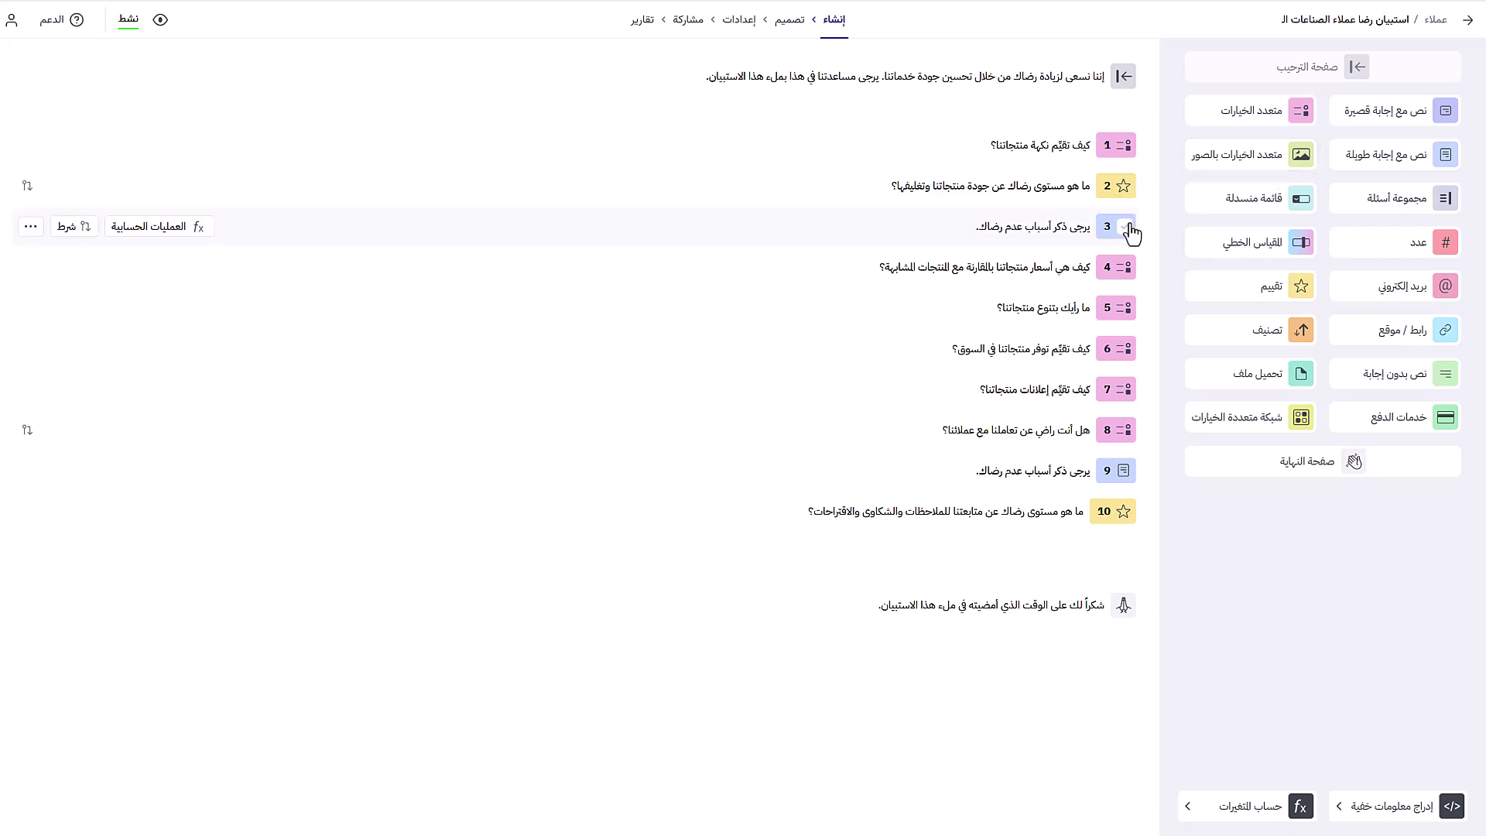
# Review the settings of rating question 2 and multiple-choice question 7, closing each without changes.
pyautogui.click(1013, 207)
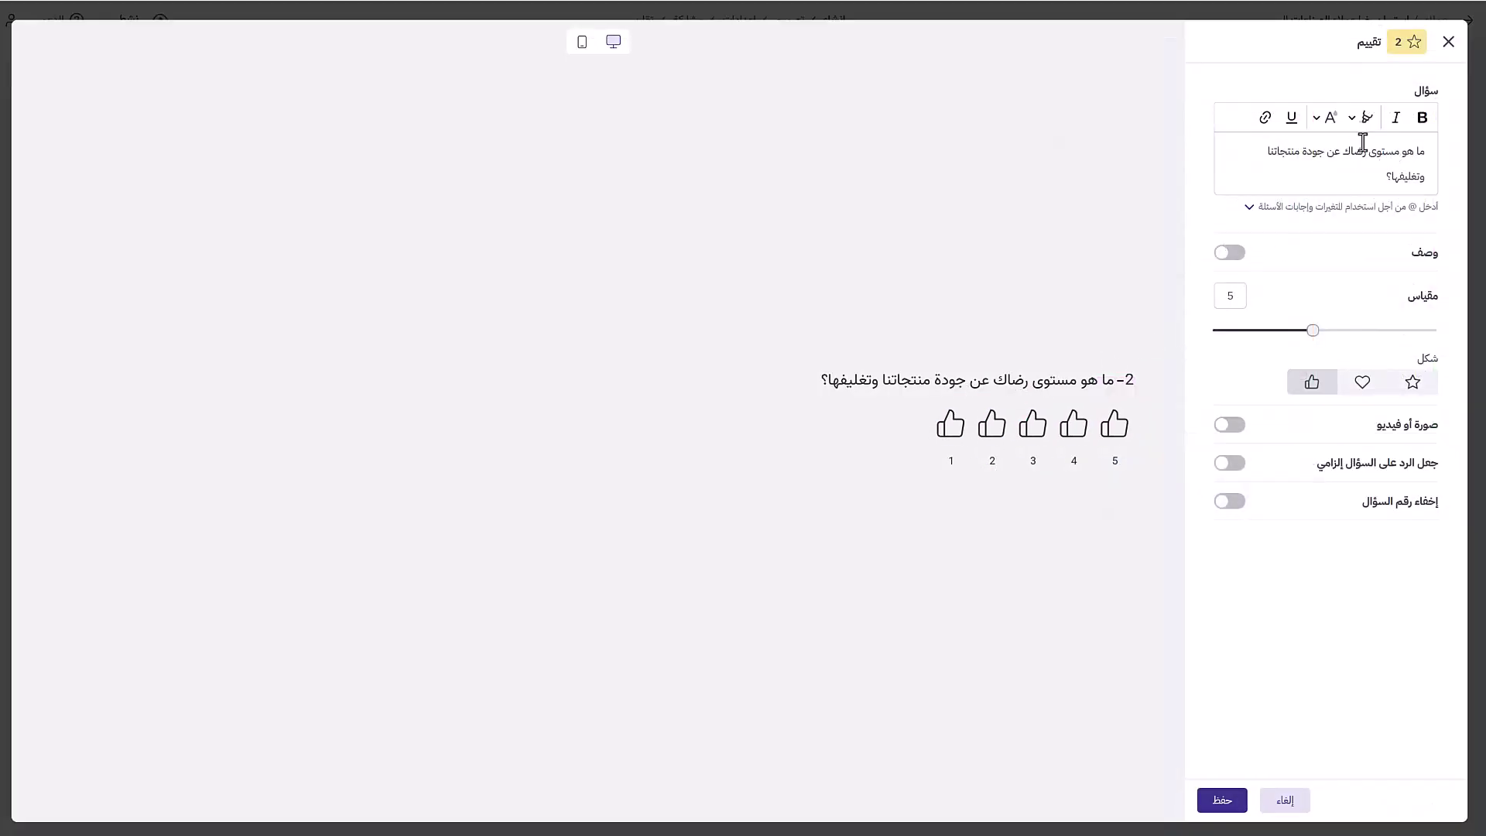
pyautogui.click(1448, 42)
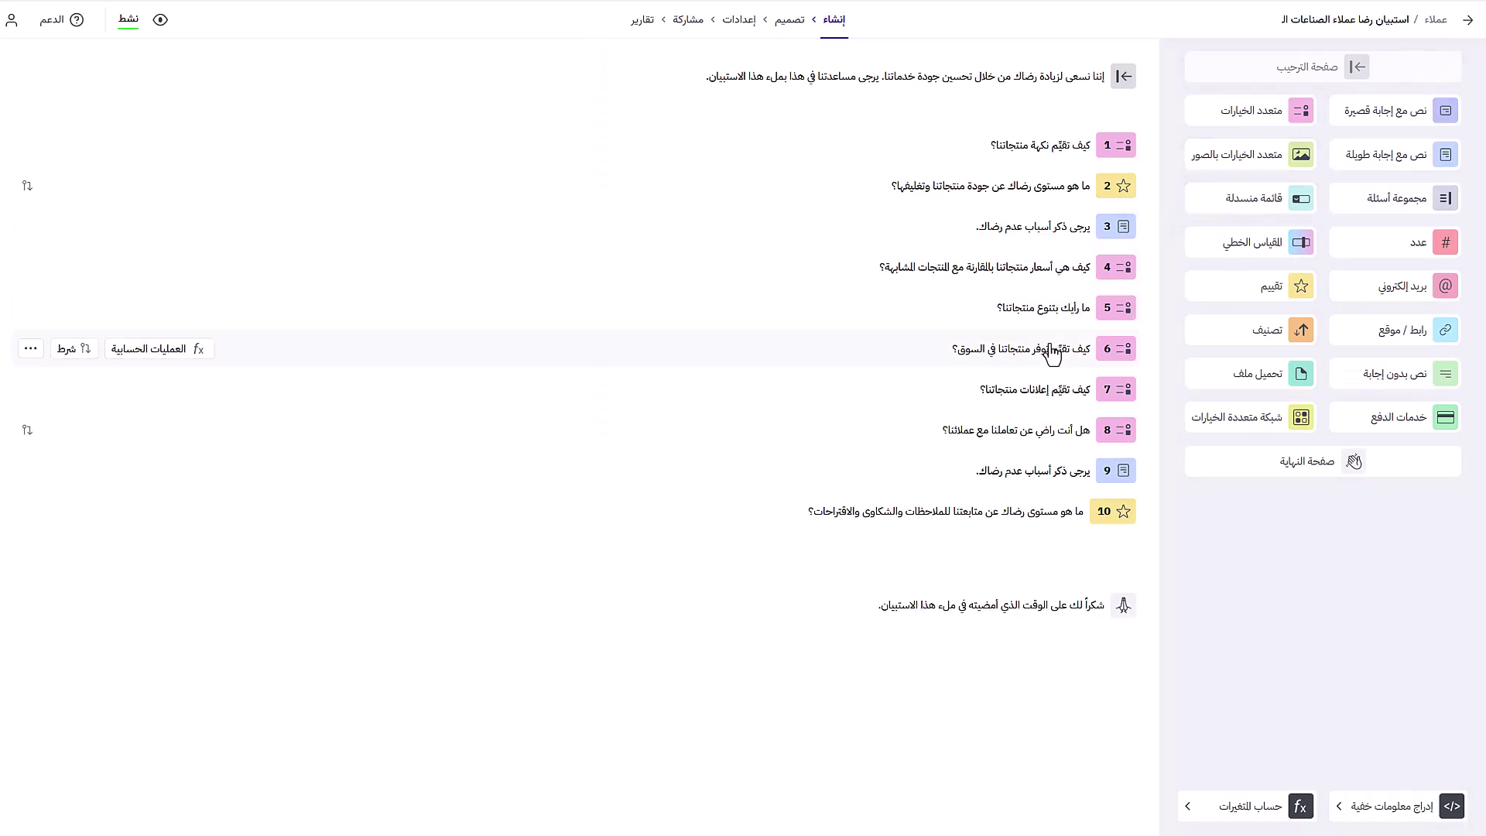
pyautogui.click(1044, 402)
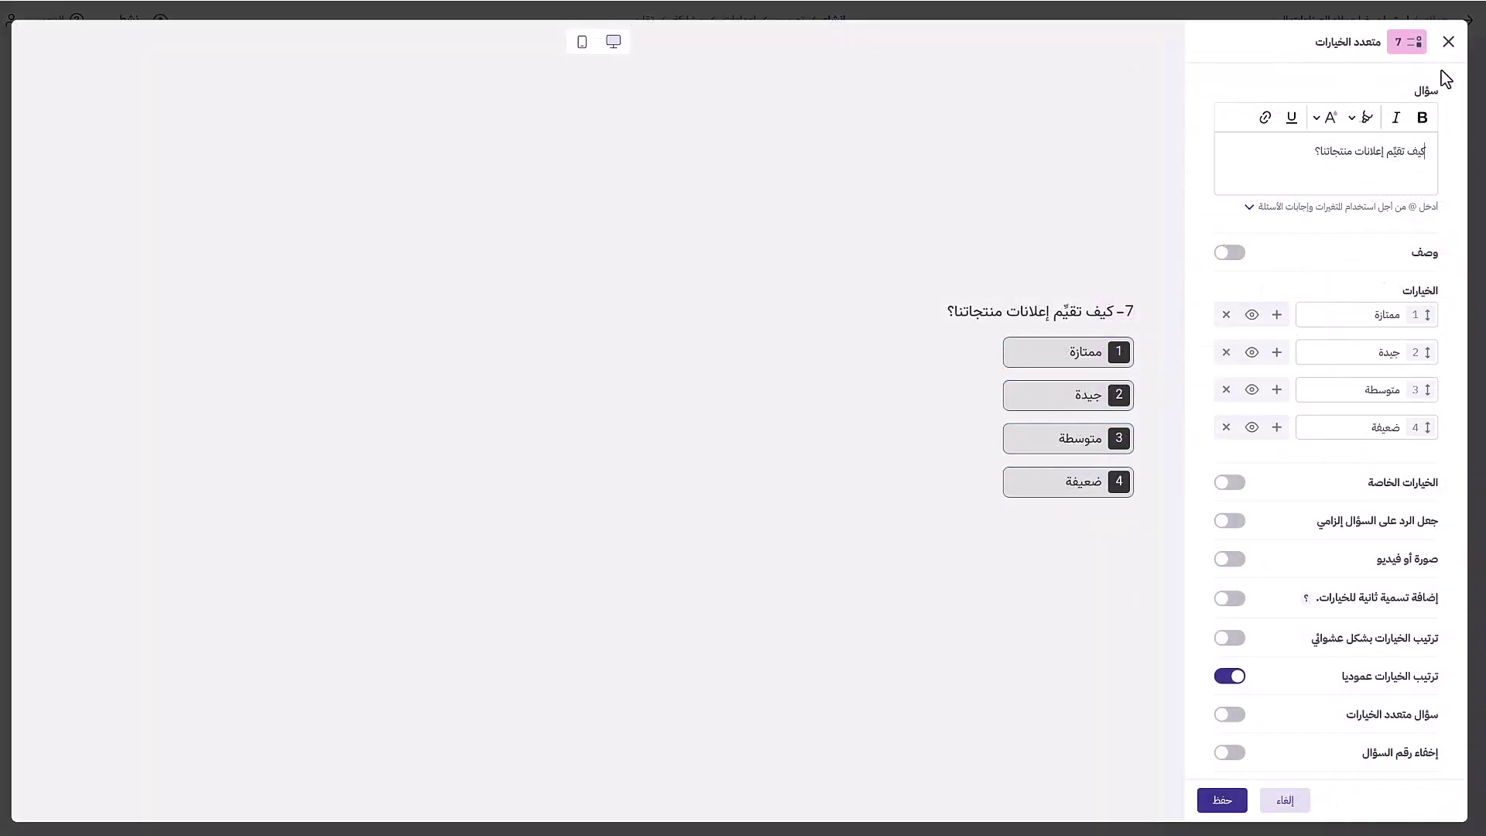
pyautogui.click(1448, 42)
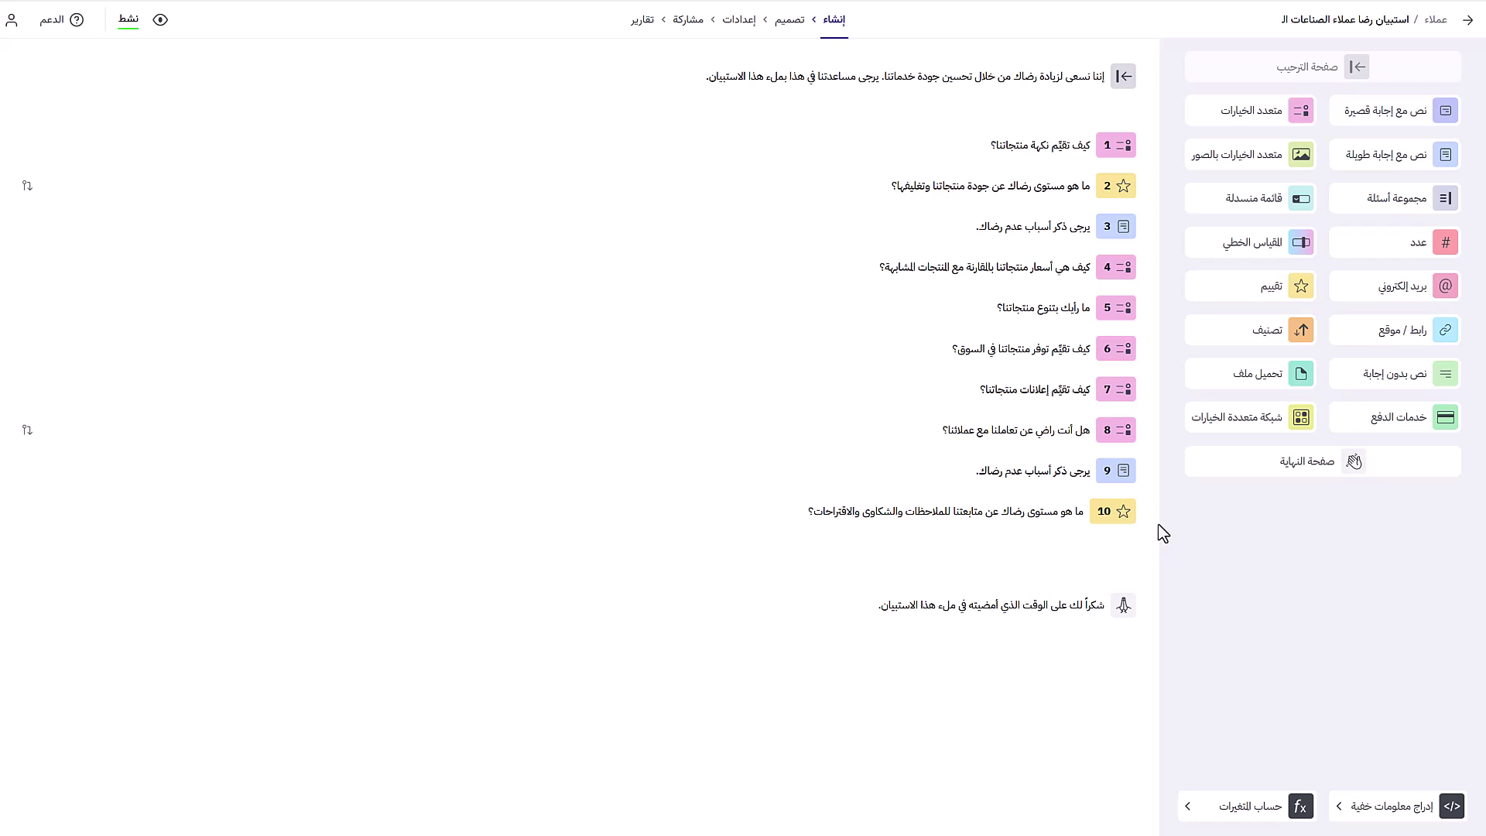
# Set question 2's condition for answer 1 to go to question 3, "يرجى ذكر أسباب عدم رضاك", and save it.
pyautogui.moveTo(425, 209)
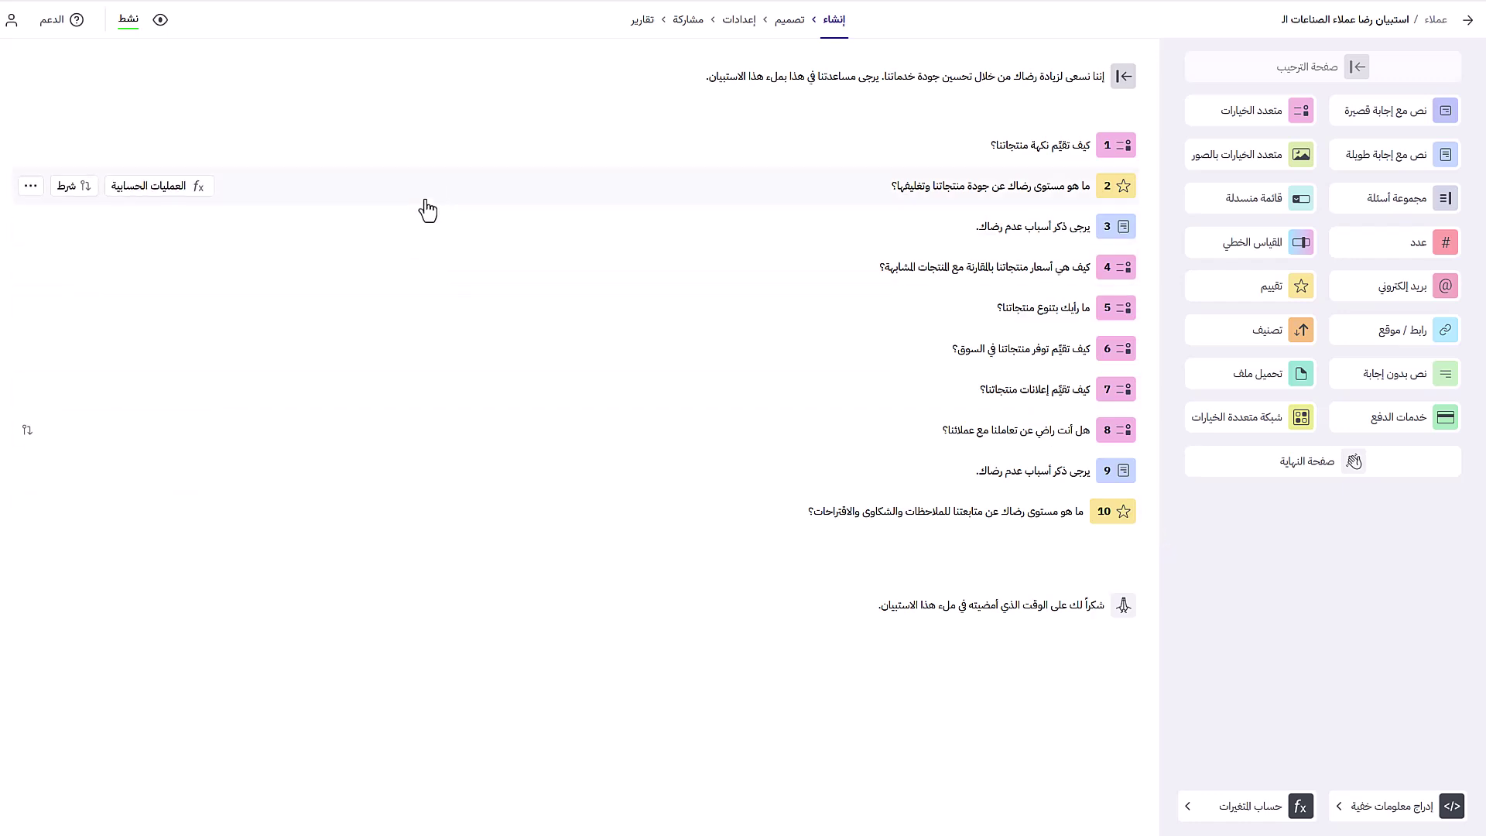
pyautogui.click(78, 186)
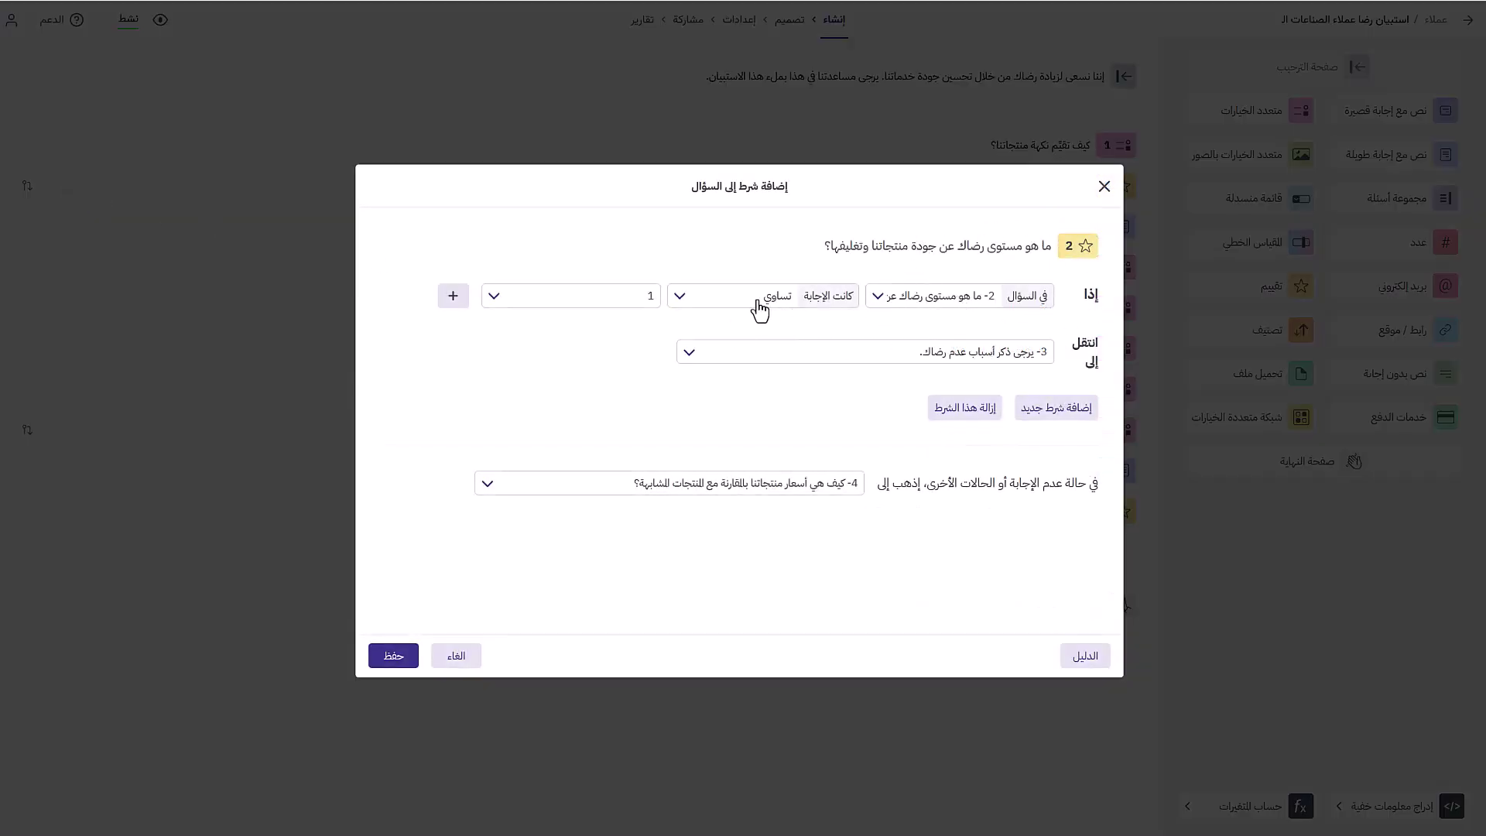
pyautogui.click(688, 355)
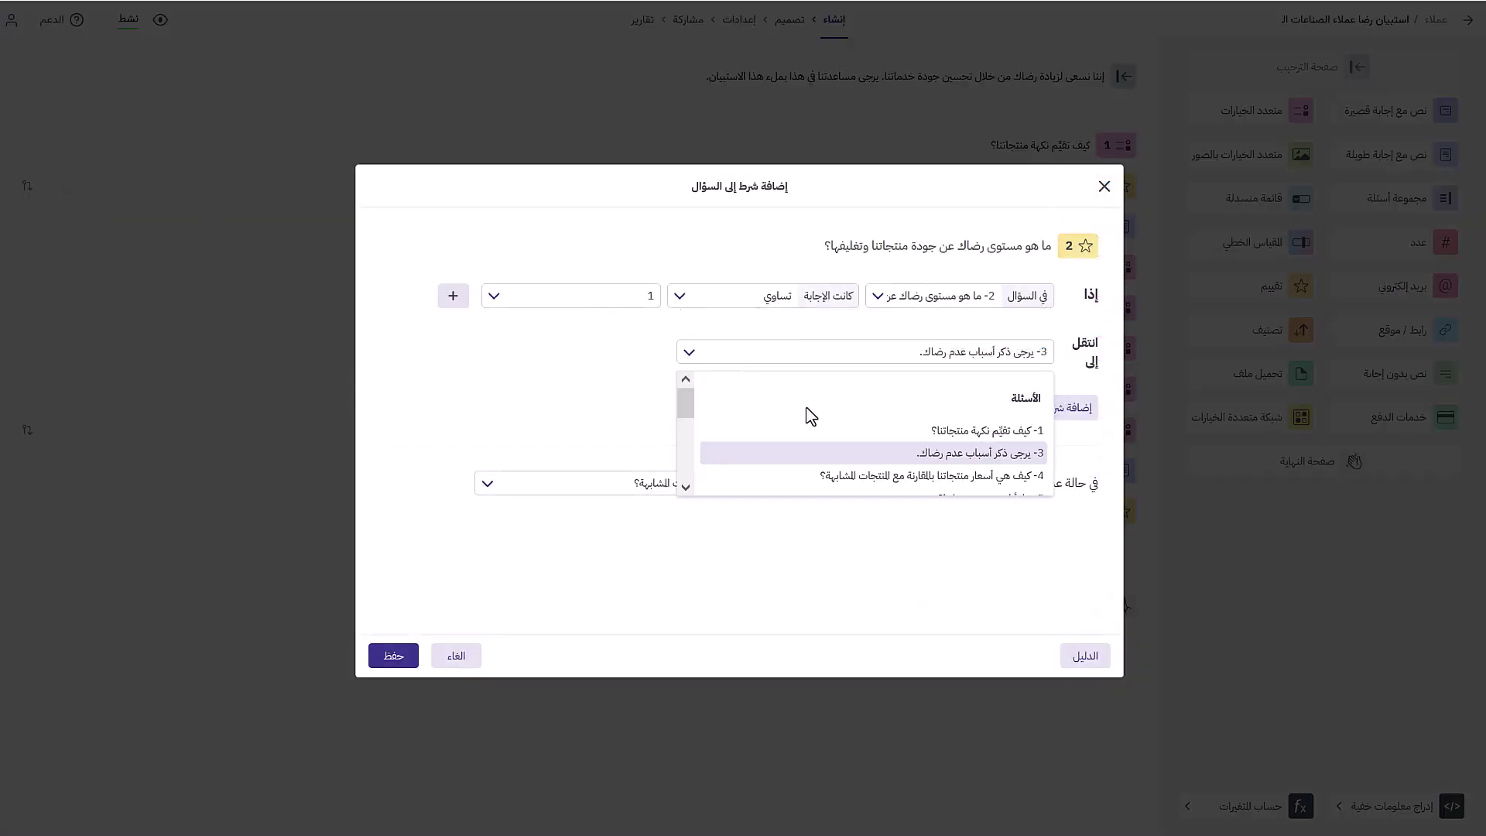
pyautogui.click(929, 463)
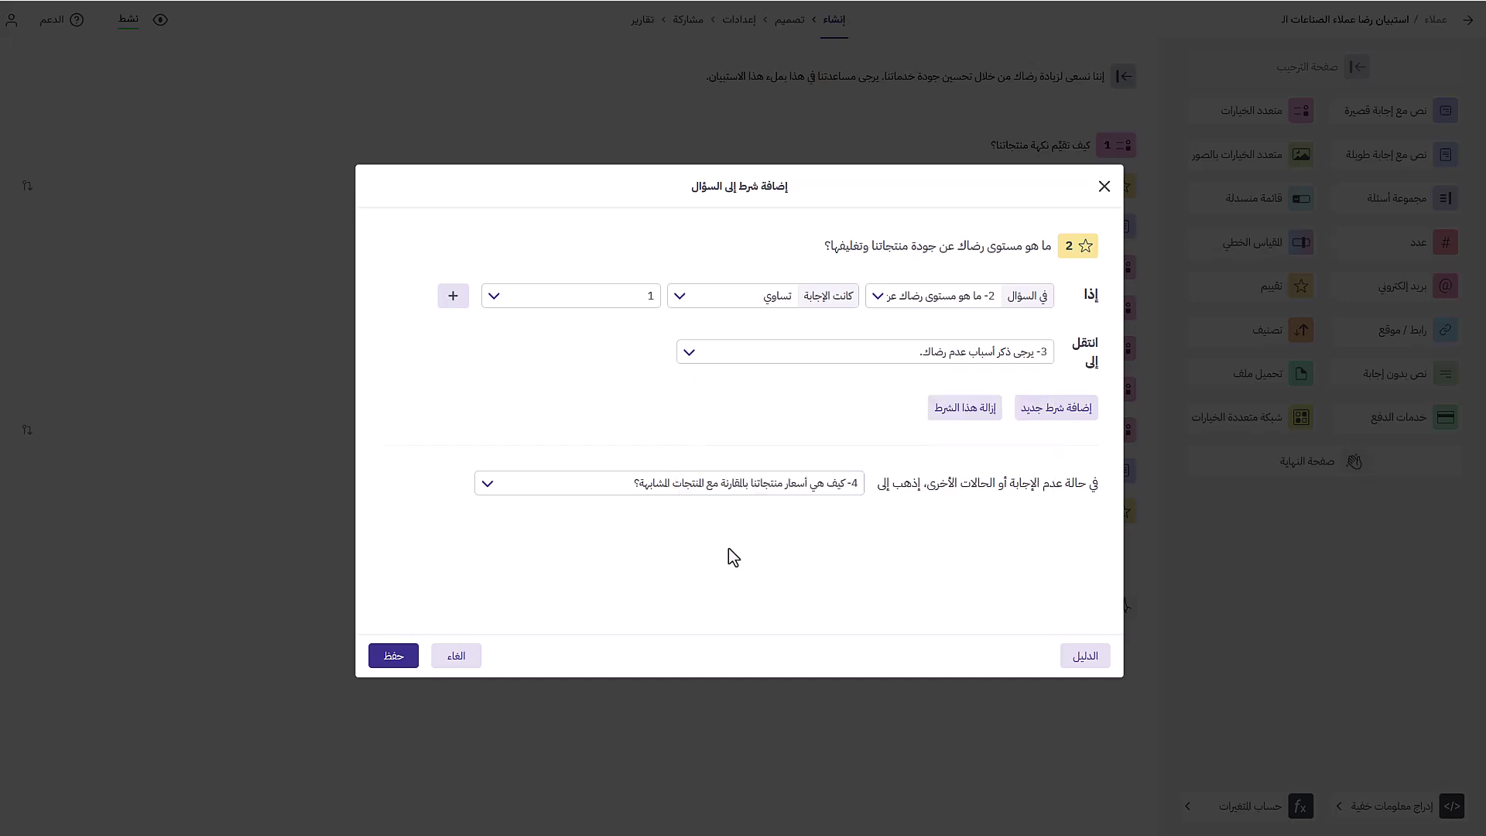
pyautogui.click(403, 666)
# Review question 8's condition that sends the answer "لا" to question 9, and save it.
pyautogui.moveTo(972, 443)
pyautogui.click(75, 431)
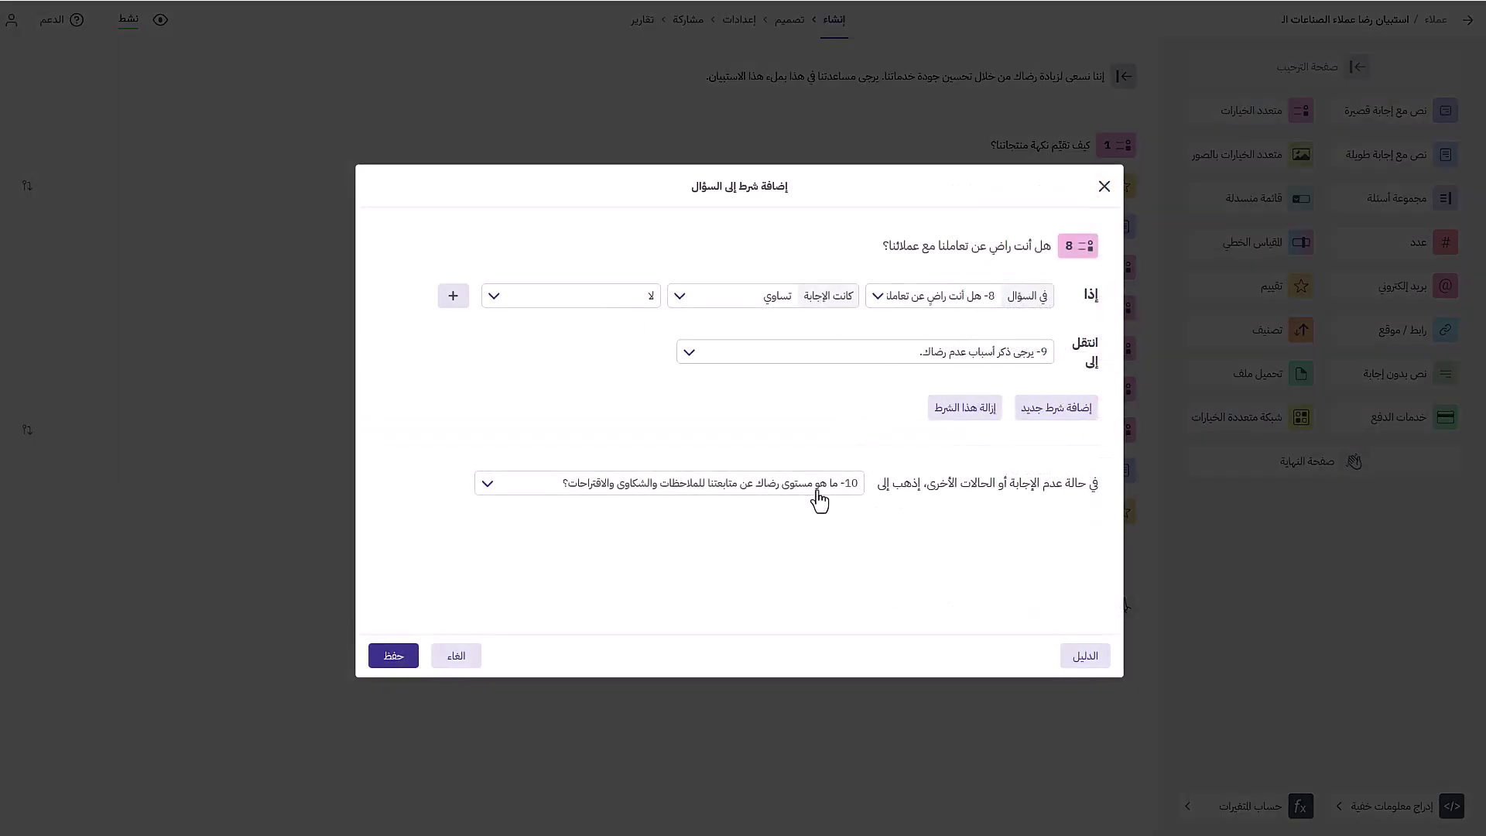
pyautogui.click(395, 658)
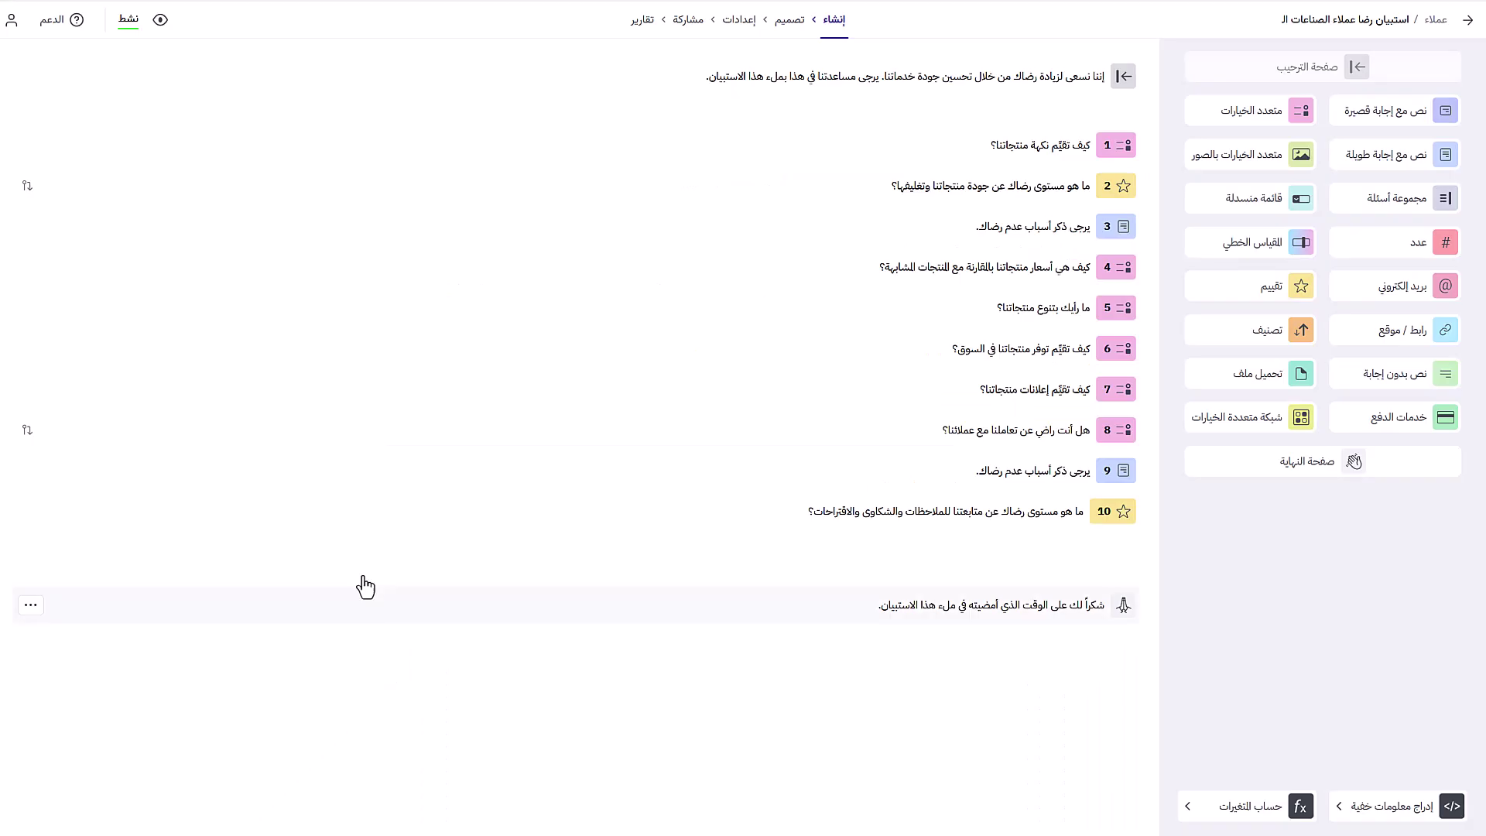
# Create a number variable named "معيار الرضا" with default value 0 and save it.
pyautogui.click(1258, 806)
pyautogui.click(1045, 389)
pyautogui.write('معيار الرضا')
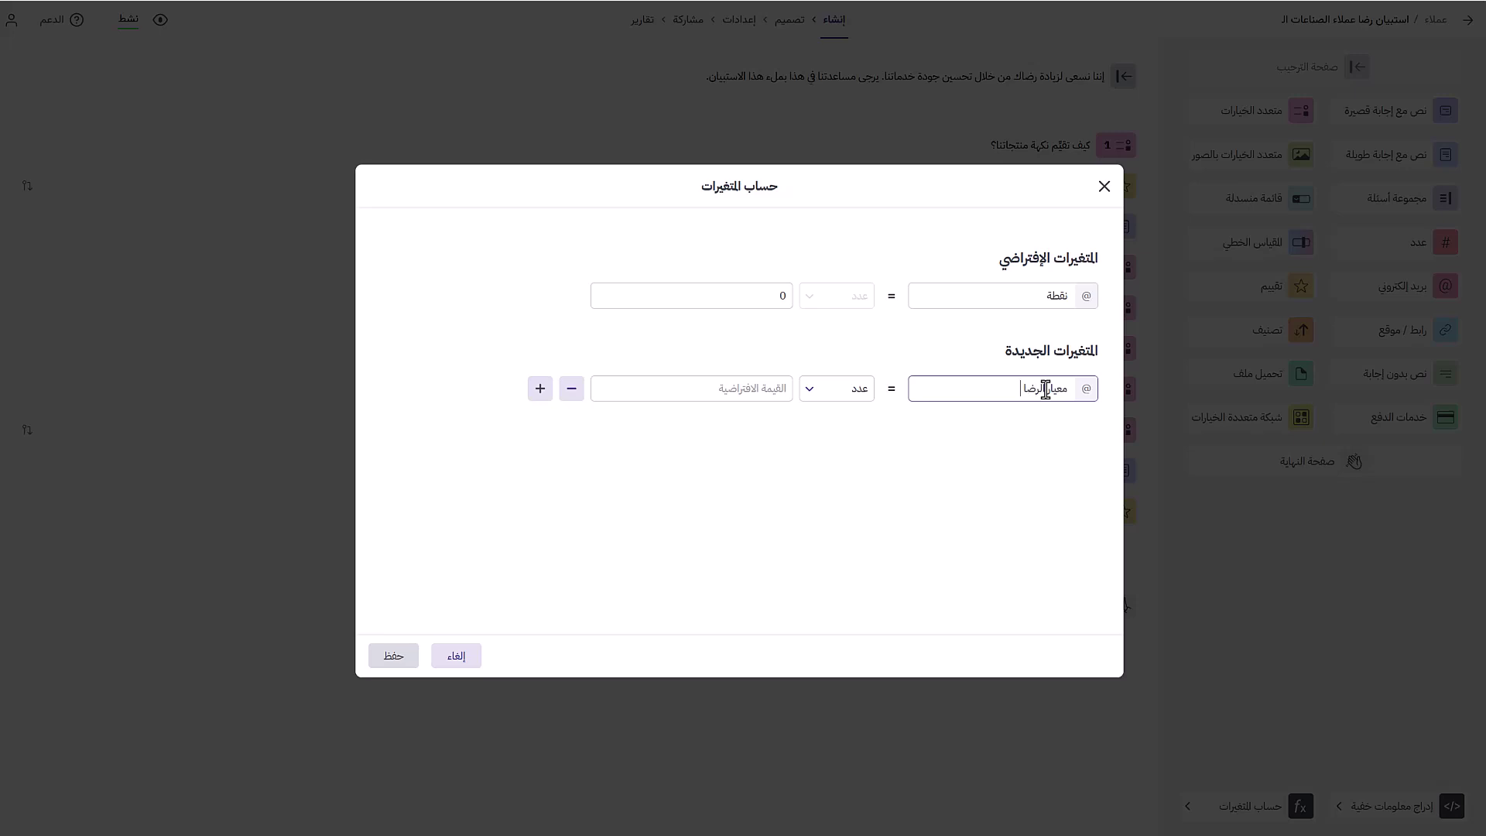
pyautogui.click(766, 391)
pyautogui.write('0')
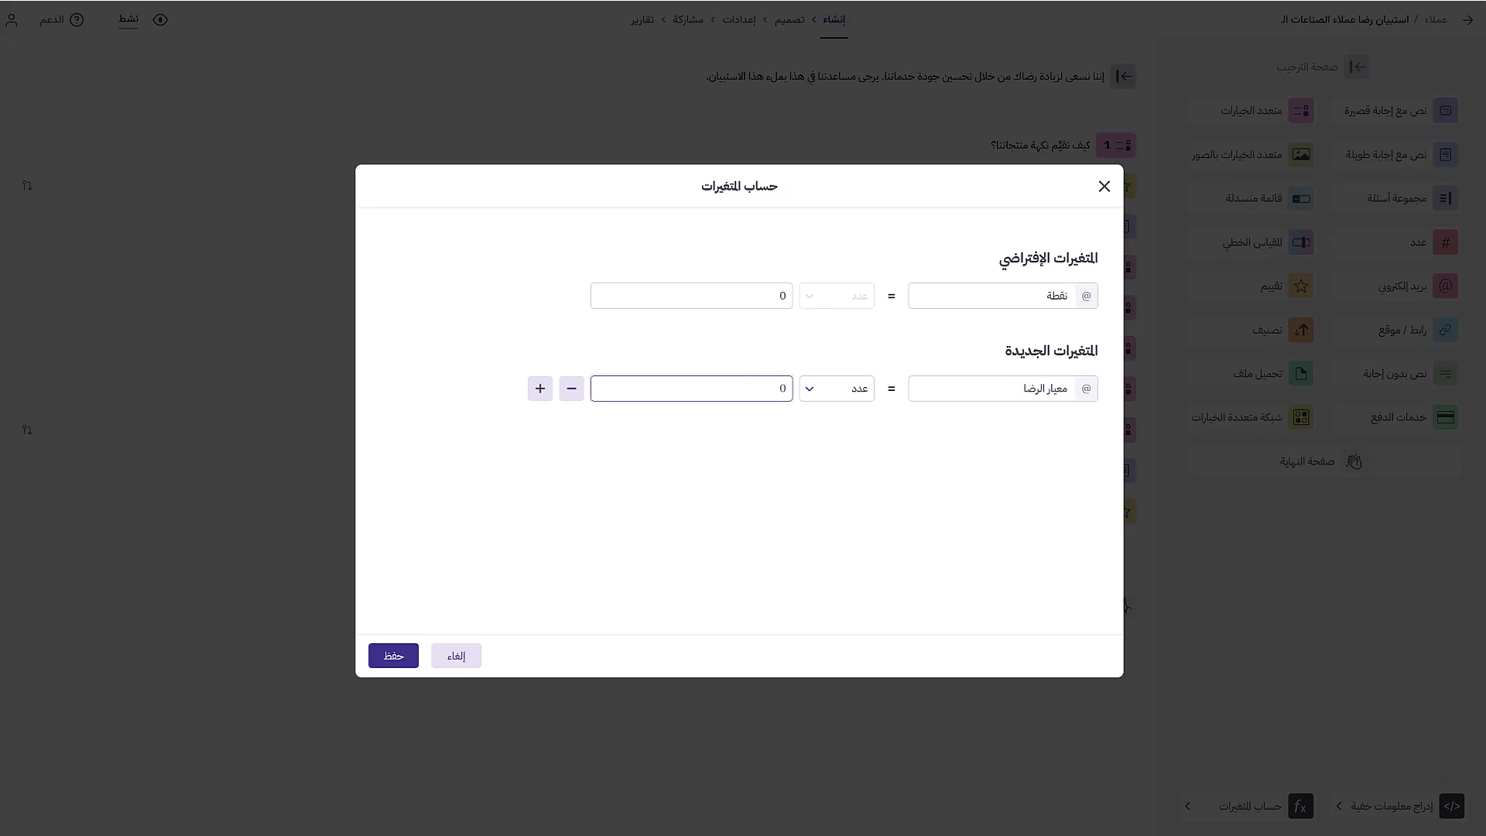
pyautogui.click(393, 656)
# Add a calculation to question 1 for answers "ممتازة" and "جيدة" that adds 1 to "معيار الرضا", and save it.
pyautogui.moveTo(1055, 156)
pyautogui.click(146, 151)
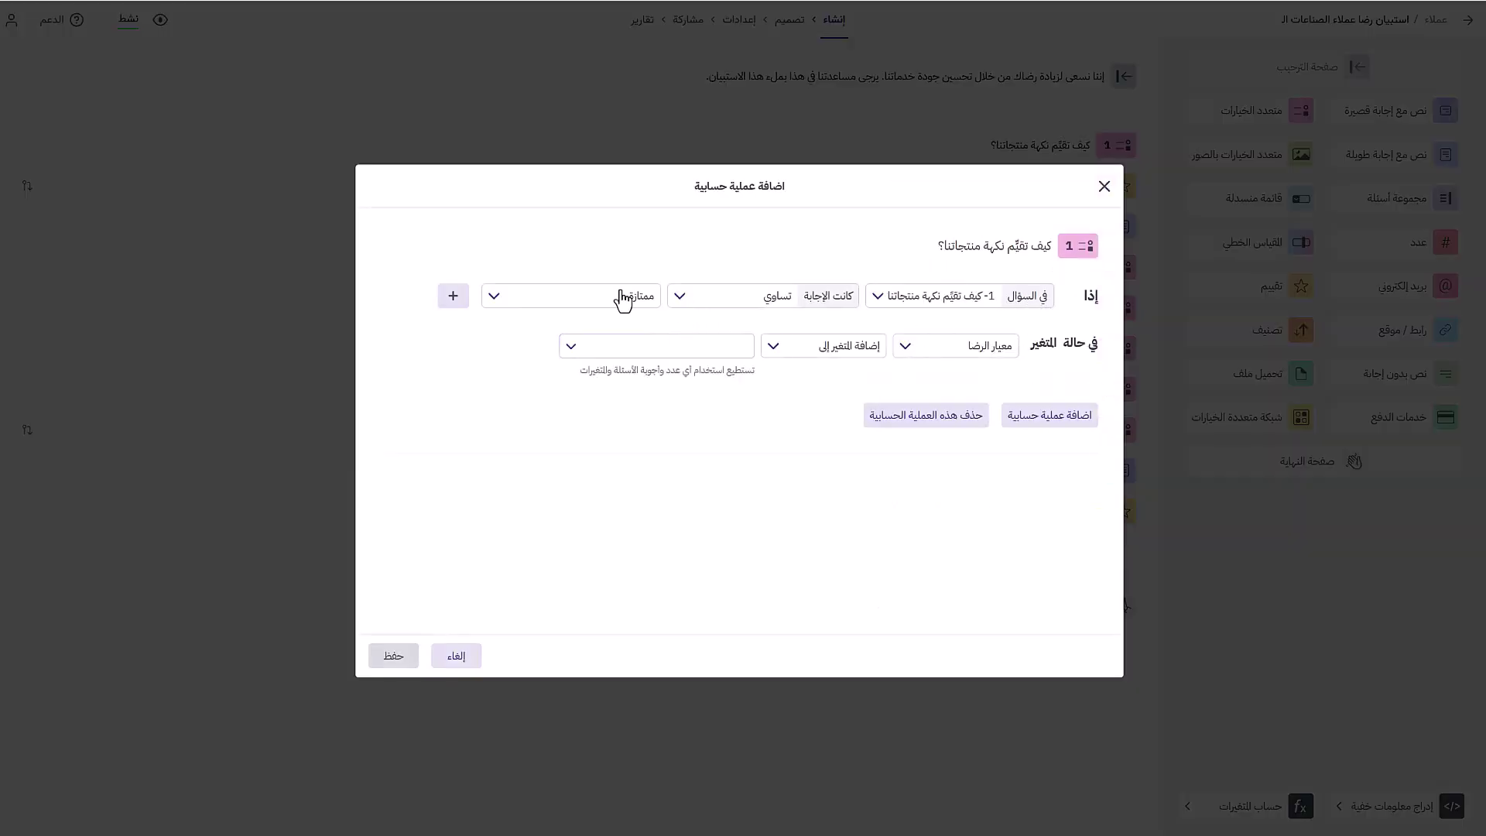
pyautogui.click(454, 300)
pyautogui.click(598, 339)
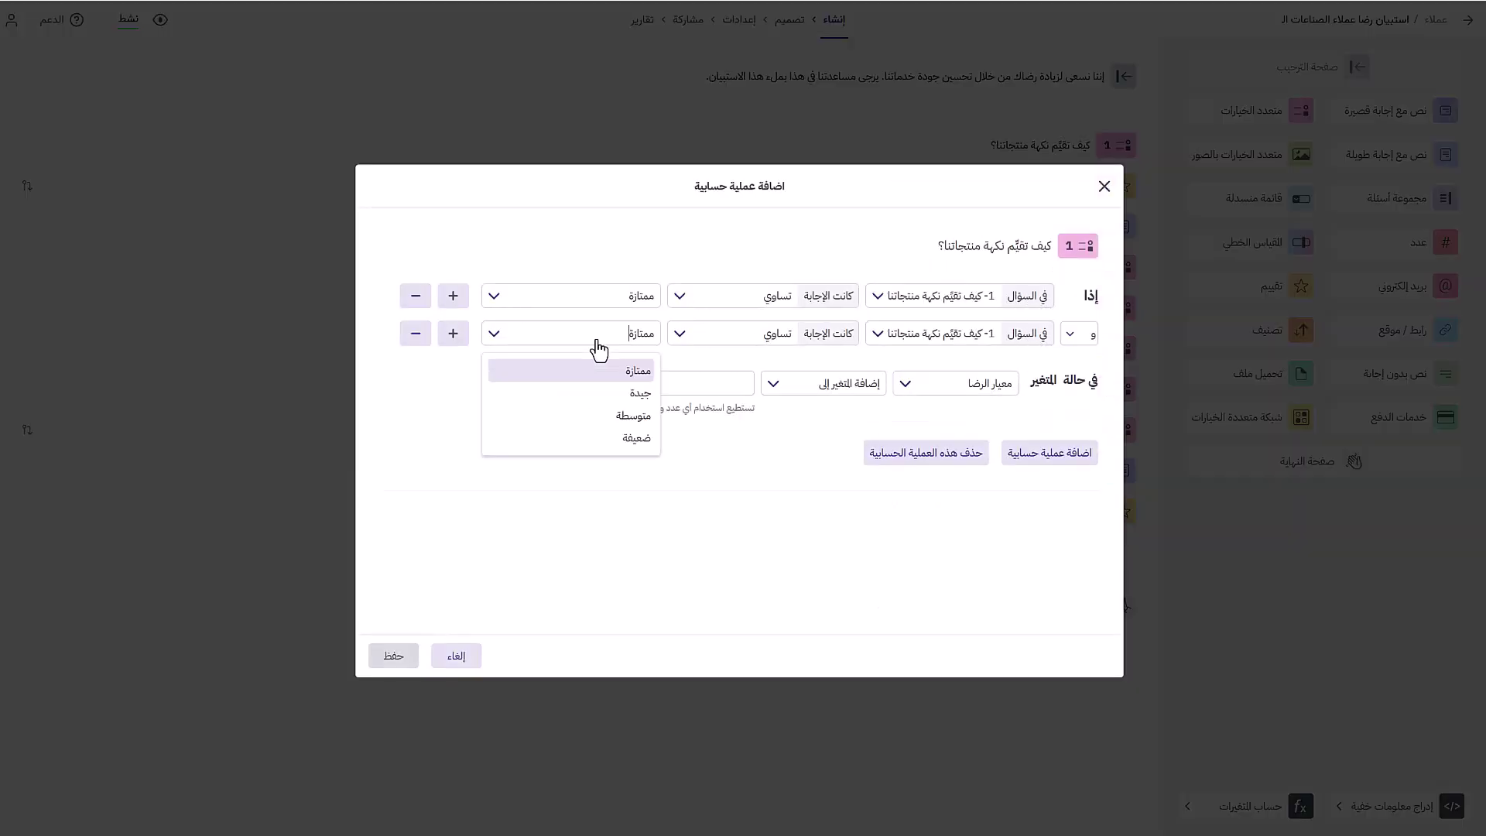
pyautogui.click(640, 398)
pyautogui.click(703, 388)
pyautogui.write('1')
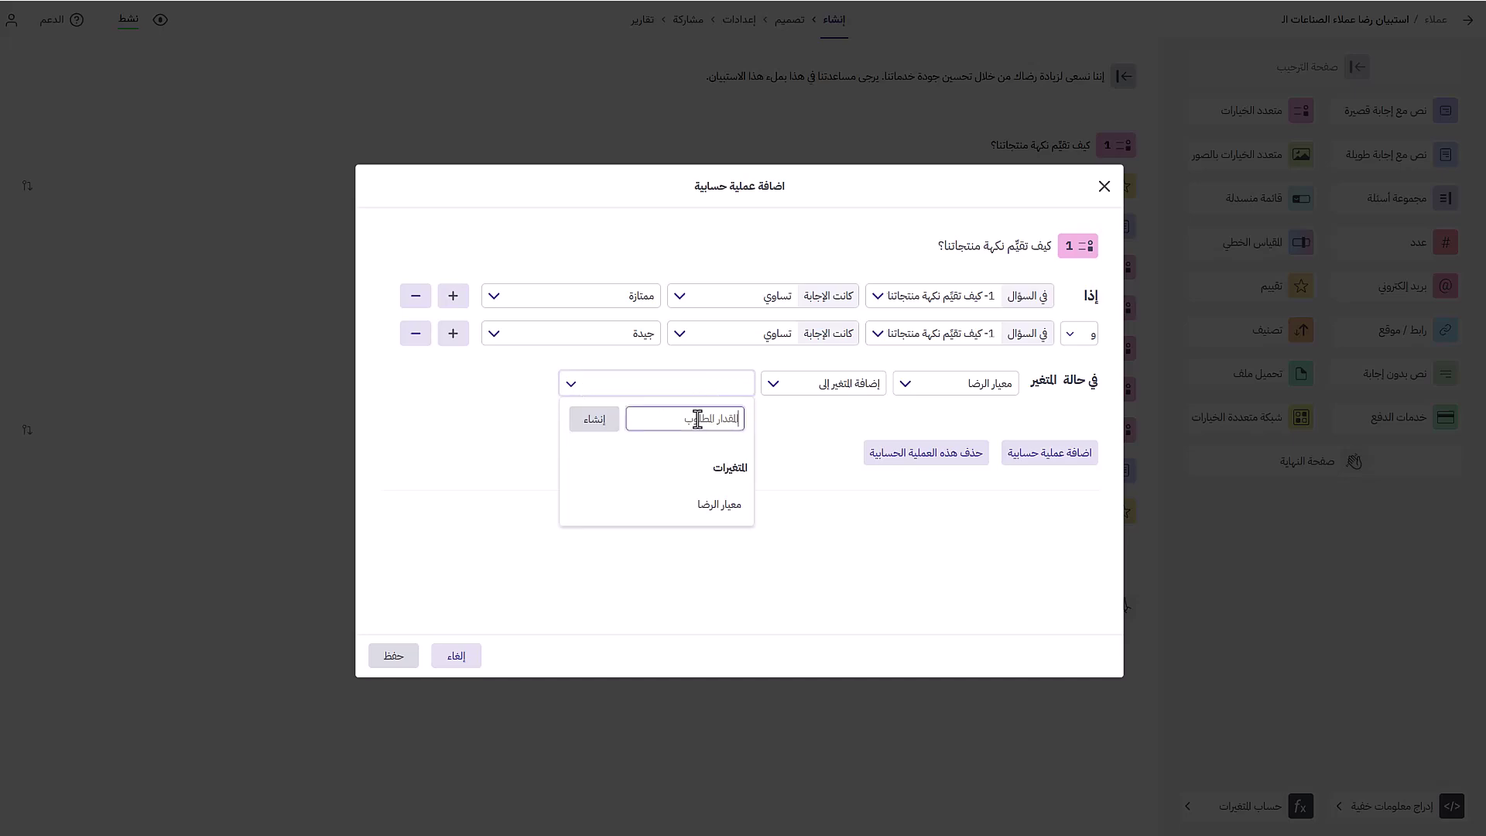
pyautogui.click(596, 426)
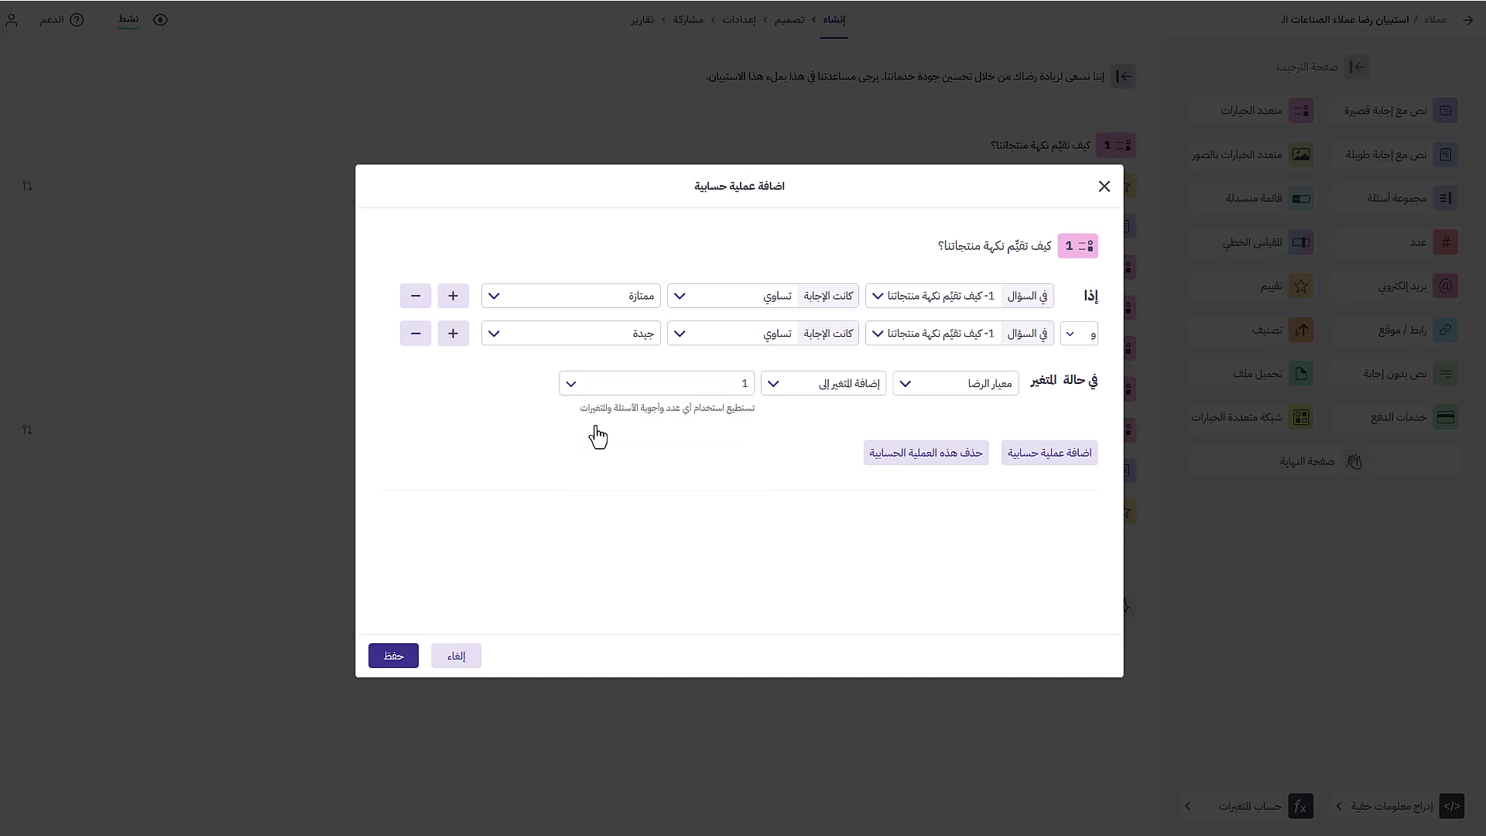
pyautogui.click(396, 657)
# Add a calculation to question 2 by choosing its comparison operator and the amount for the variable, and save it.
pyautogui.click(182, 192)
pyautogui.click(731, 296)
pyautogui.click(790, 431)
pyautogui.click(681, 346)
pyautogui.click(389, 657)
pyautogui.click(389, 657)
# Add an end page with the title "نأسف لهذه التجربة الغير مرضية".
pyautogui.click(1319, 468)
pyautogui.click(1274, 305)
pyautogui.write('نأسف لهذه التجربة الغير مرضية')
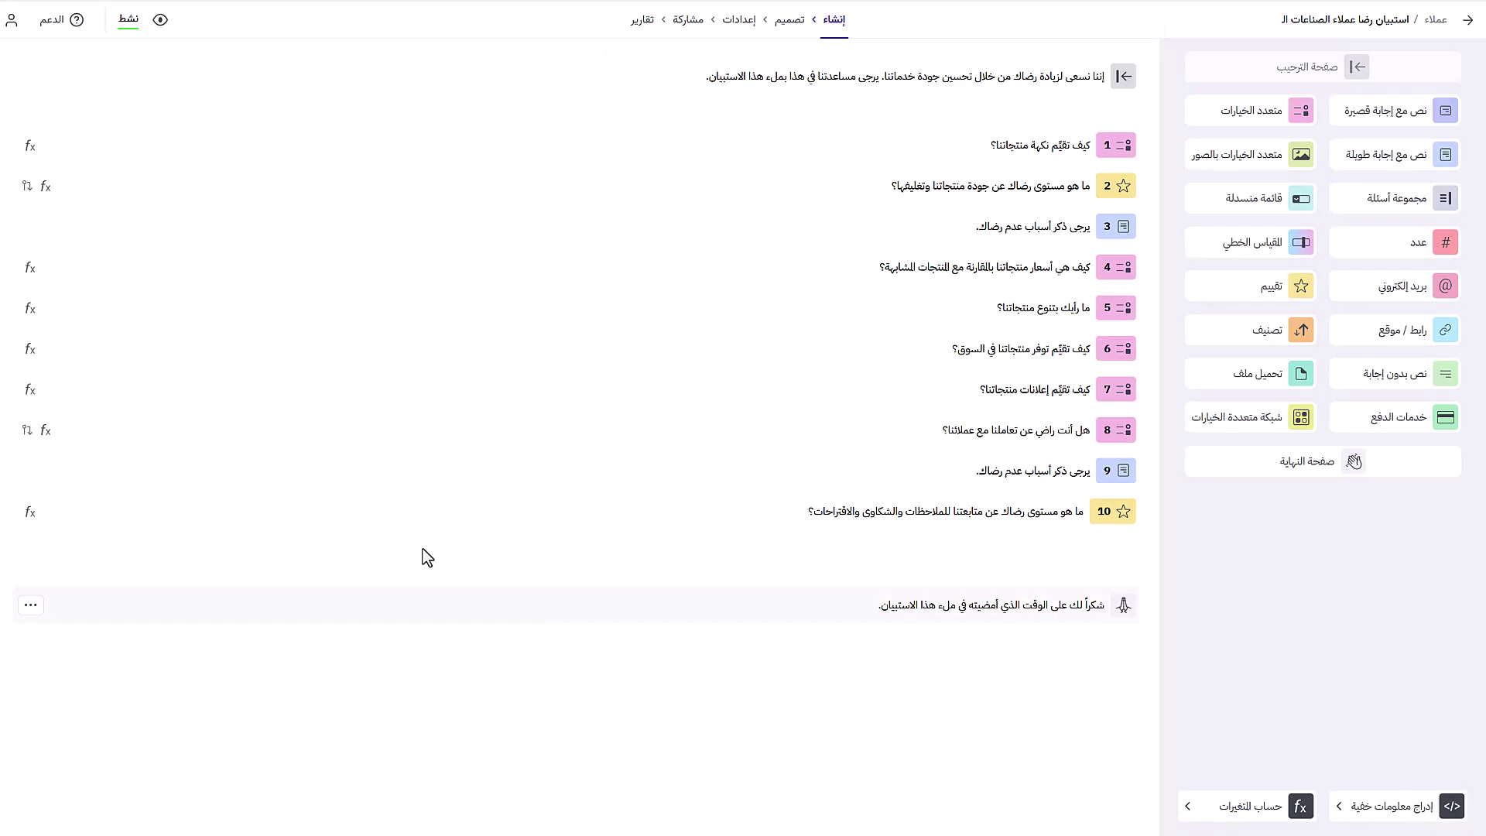
# Add a condition to question 10: if "معيار الرضا" is equal to or less than 5, go to "نأسف لهذه التجربة الغير مرضية".
pyautogui.click(59, 516)
pyautogui.click(1059, 288)
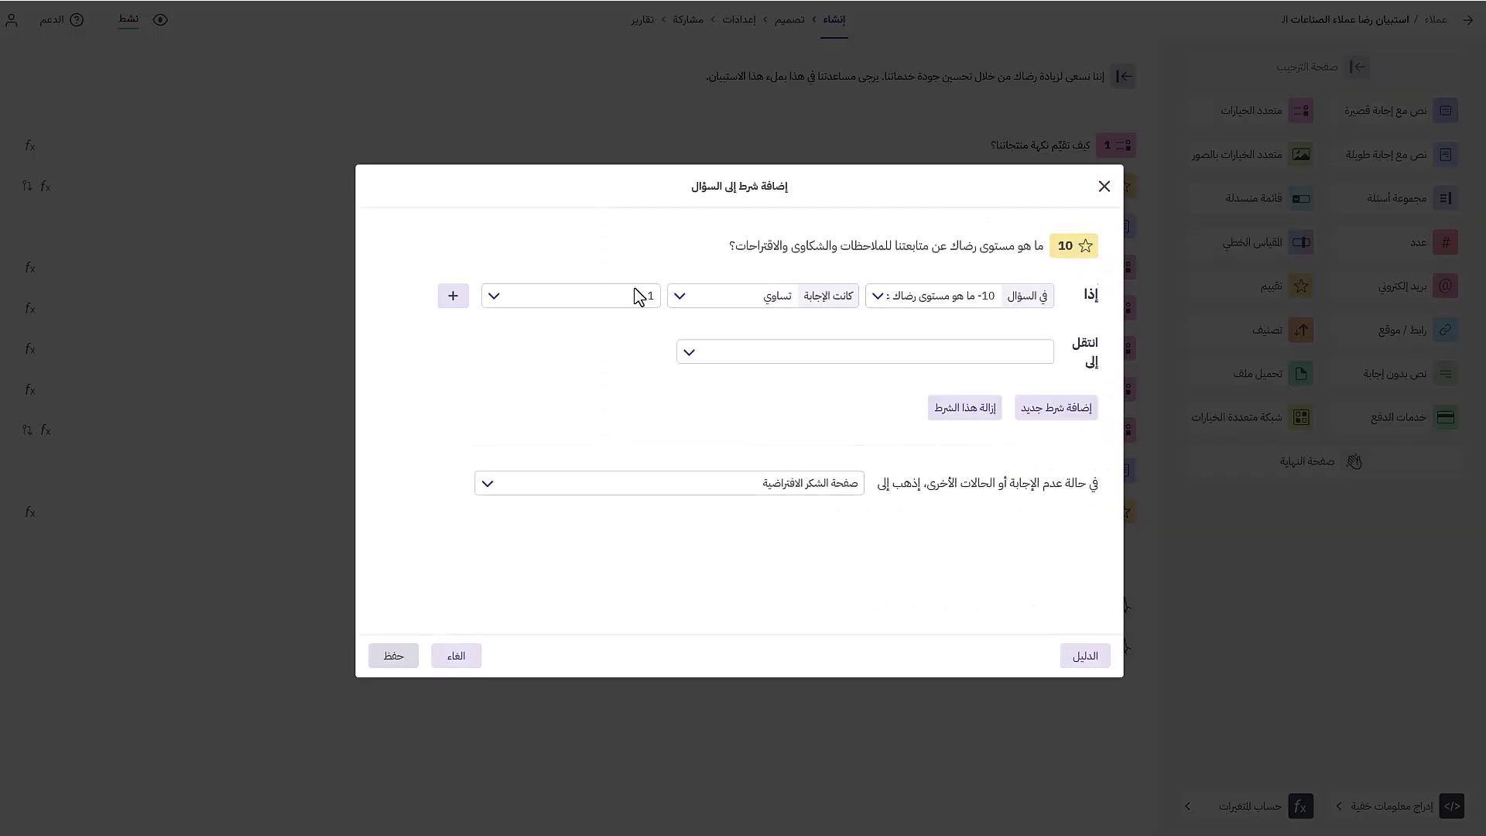
pyautogui.click(926, 298)
pyautogui.scroll(-4, 983, 411)
pyautogui.click(1001, 424)
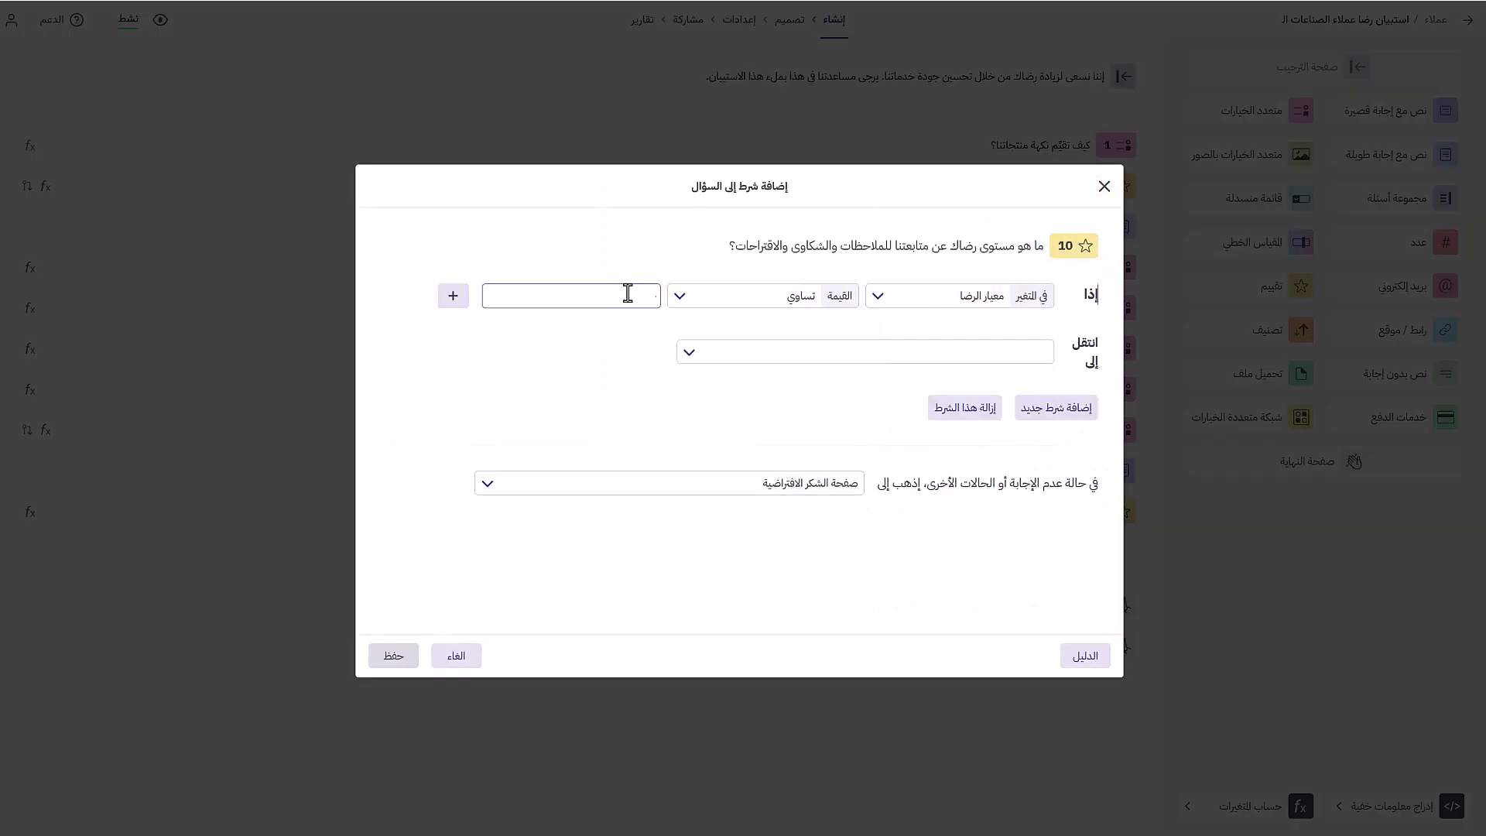
pyautogui.click(681, 301)
pyautogui.click(783, 410)
pyautogui.click(800, 354)
pyautogui.scroll(-3, 936, 445)
pyautogui.click(960, 478)
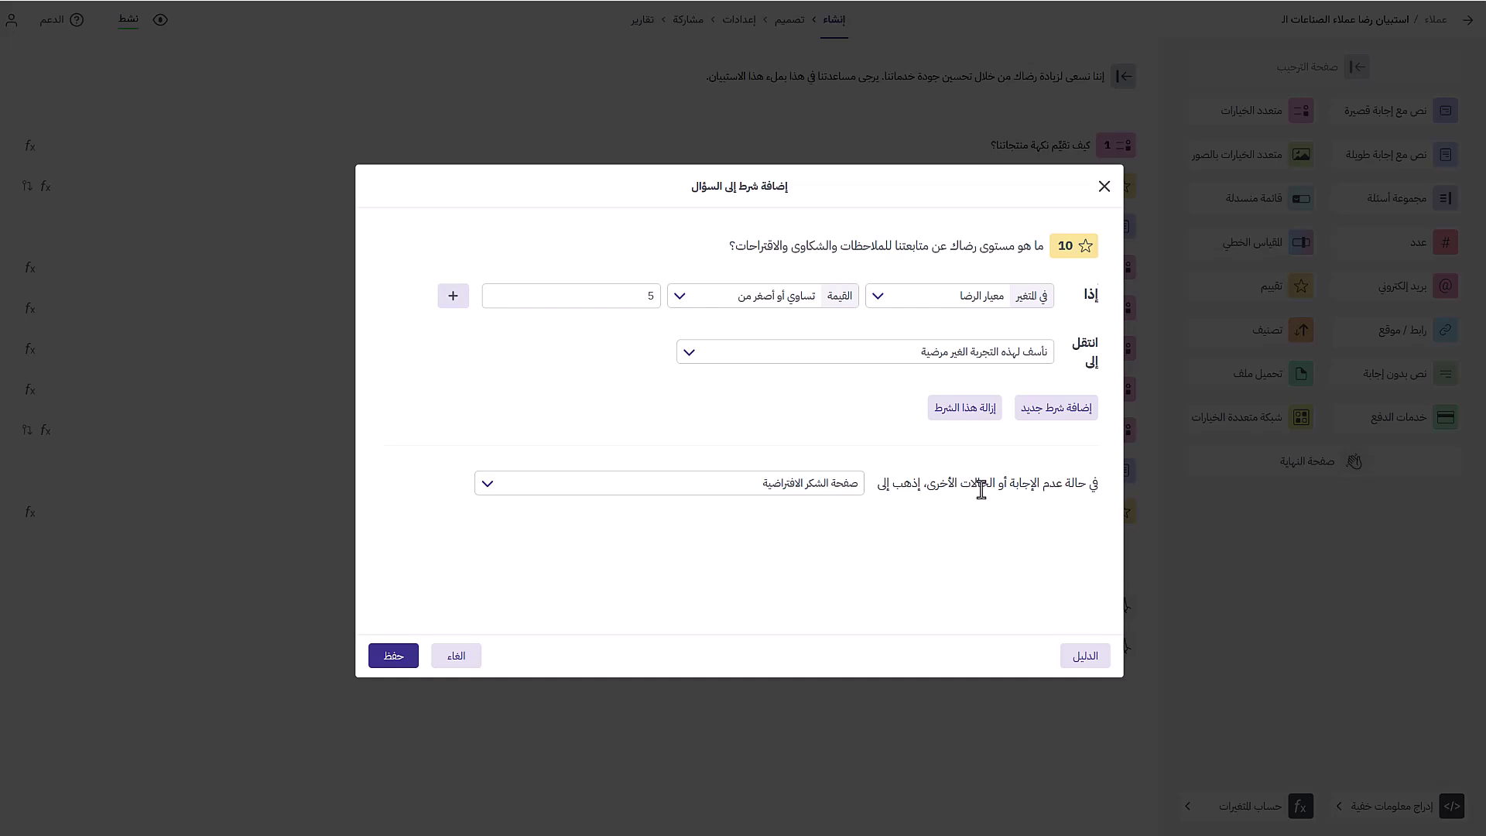
# Set question 10's destination for all other cases to "صفحة الشكر الافتراضية" and save the condition.
pyautogui.click(811, 486)
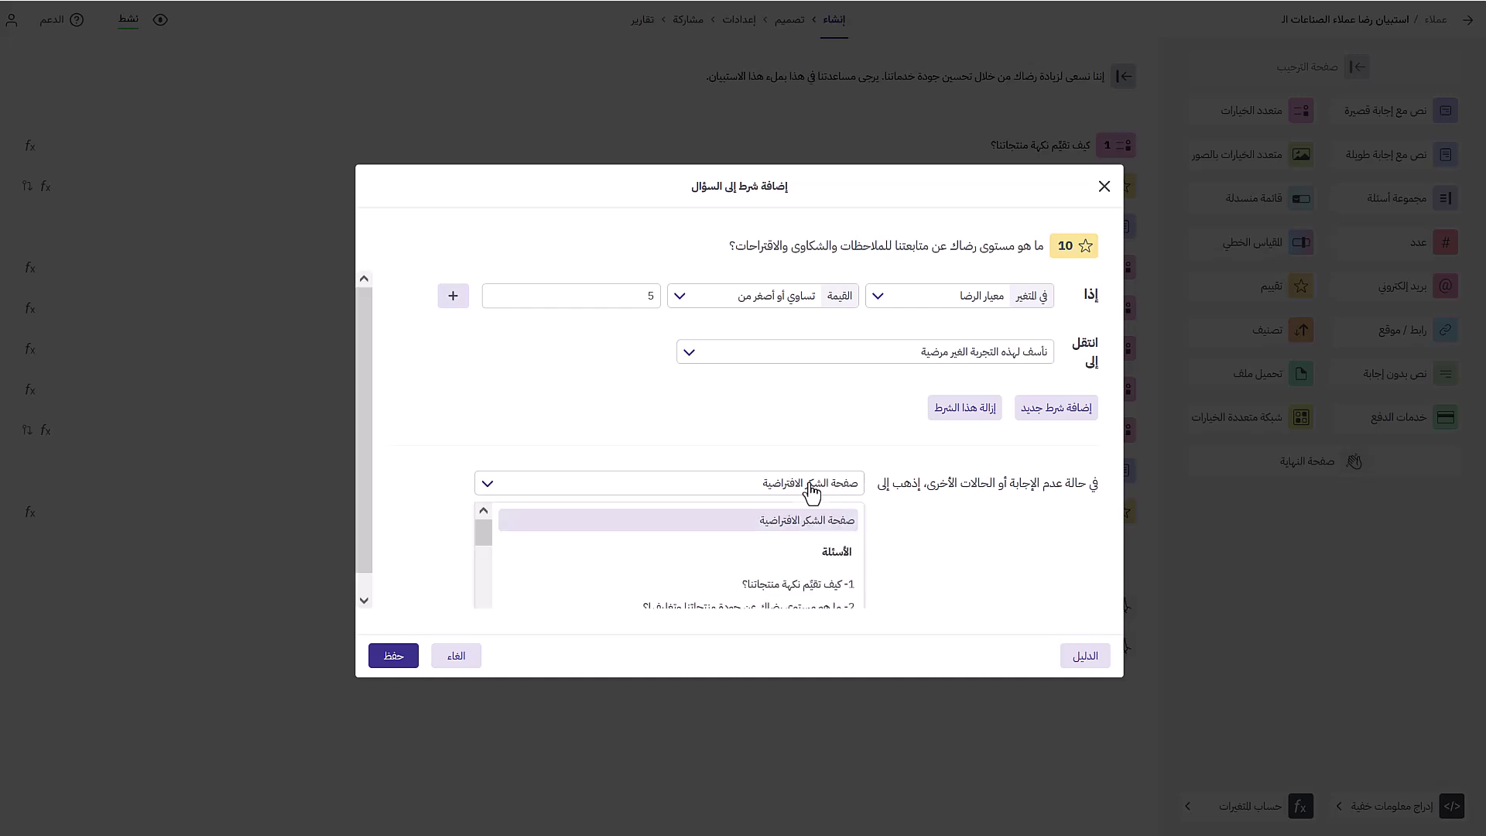
pyautogui.click(822, 415)
pyautogui.click(814, 488)
pyautogui.click(830, 517)
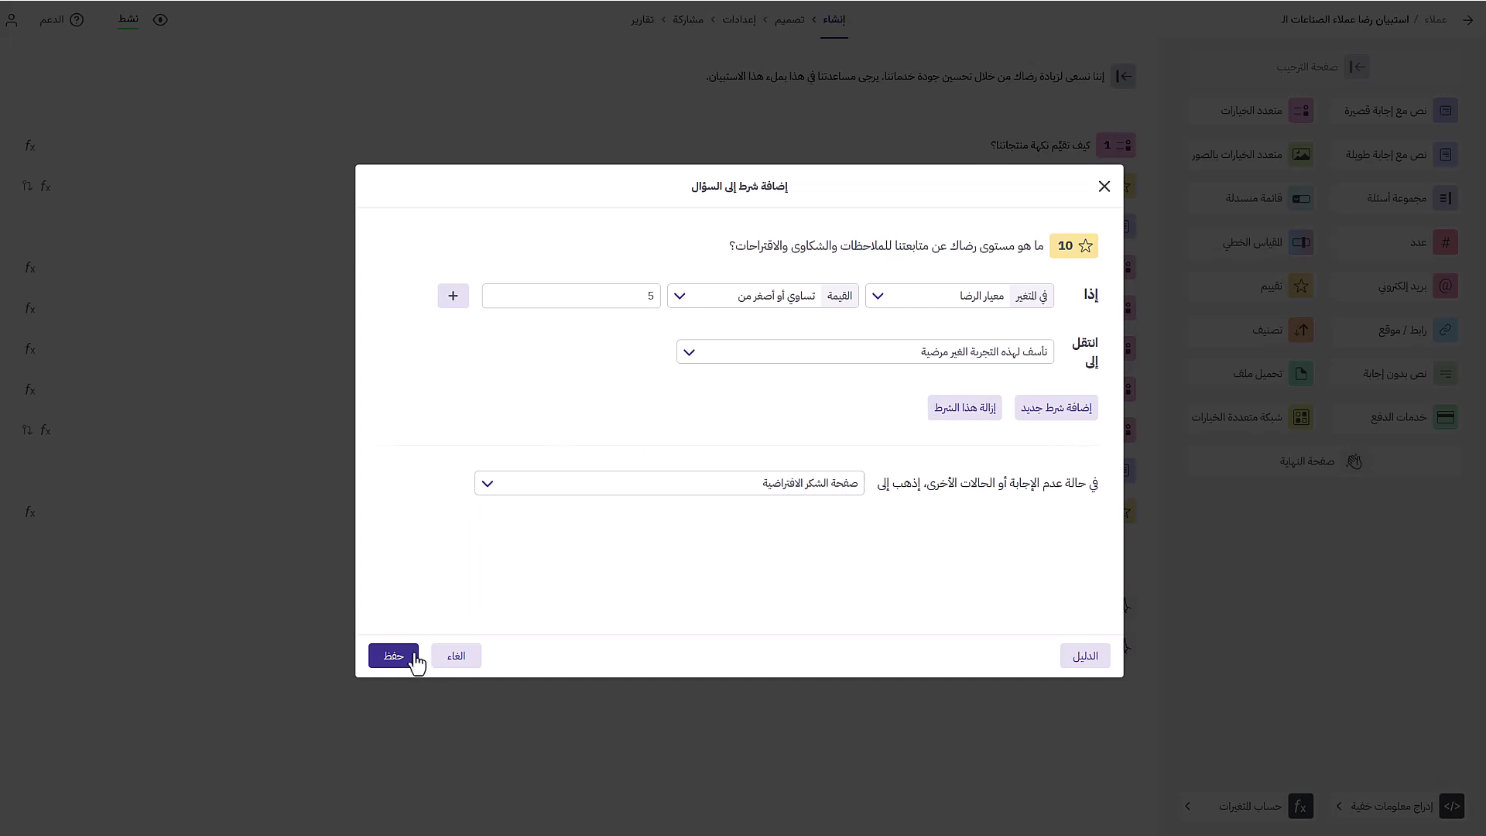
pyautogui.click(393, 655)
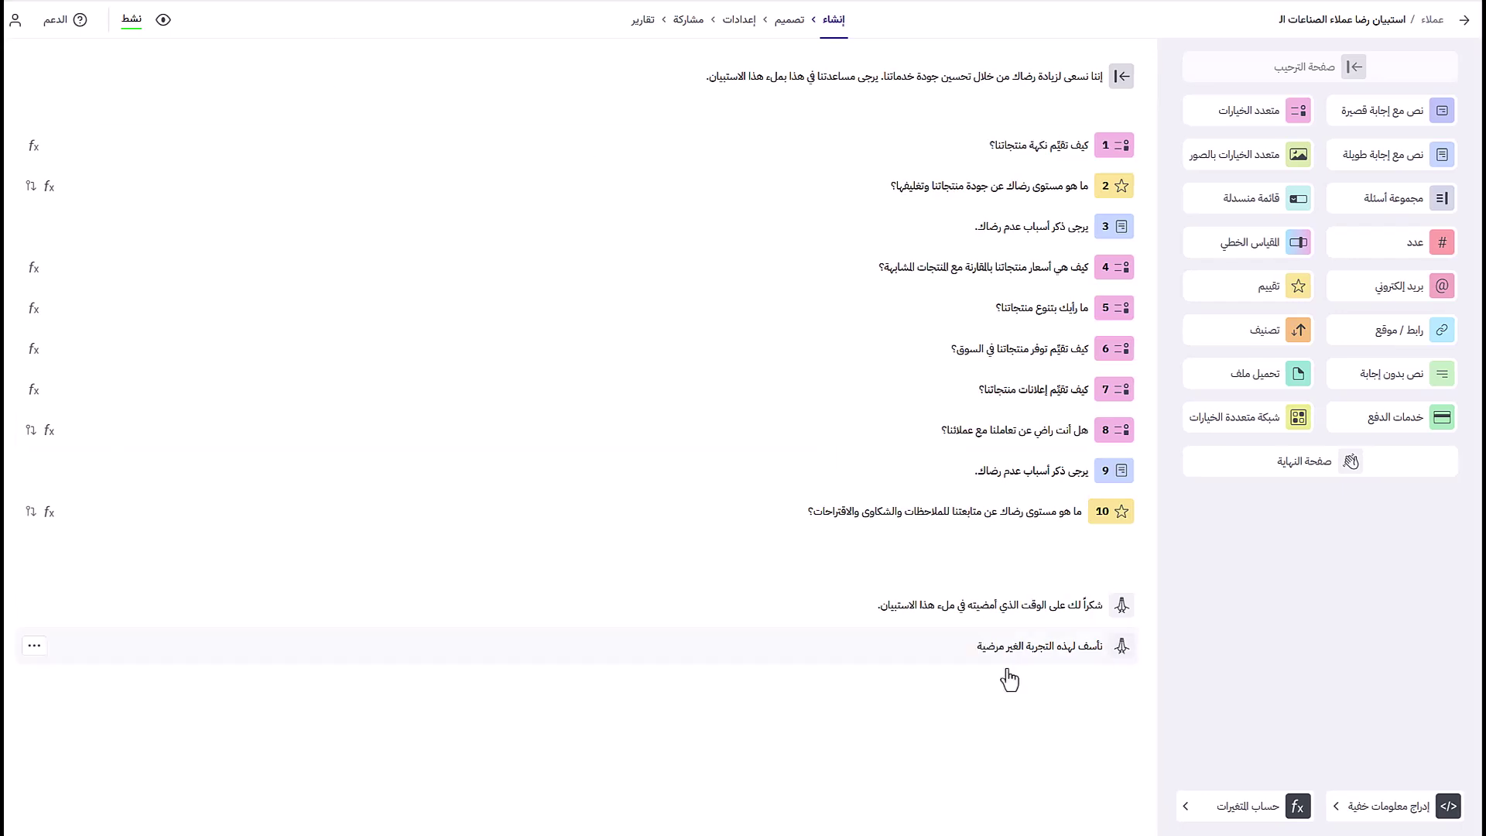
# Open the welcome page to review its text and preview, and close it.
pyautogui.click(955, 91)
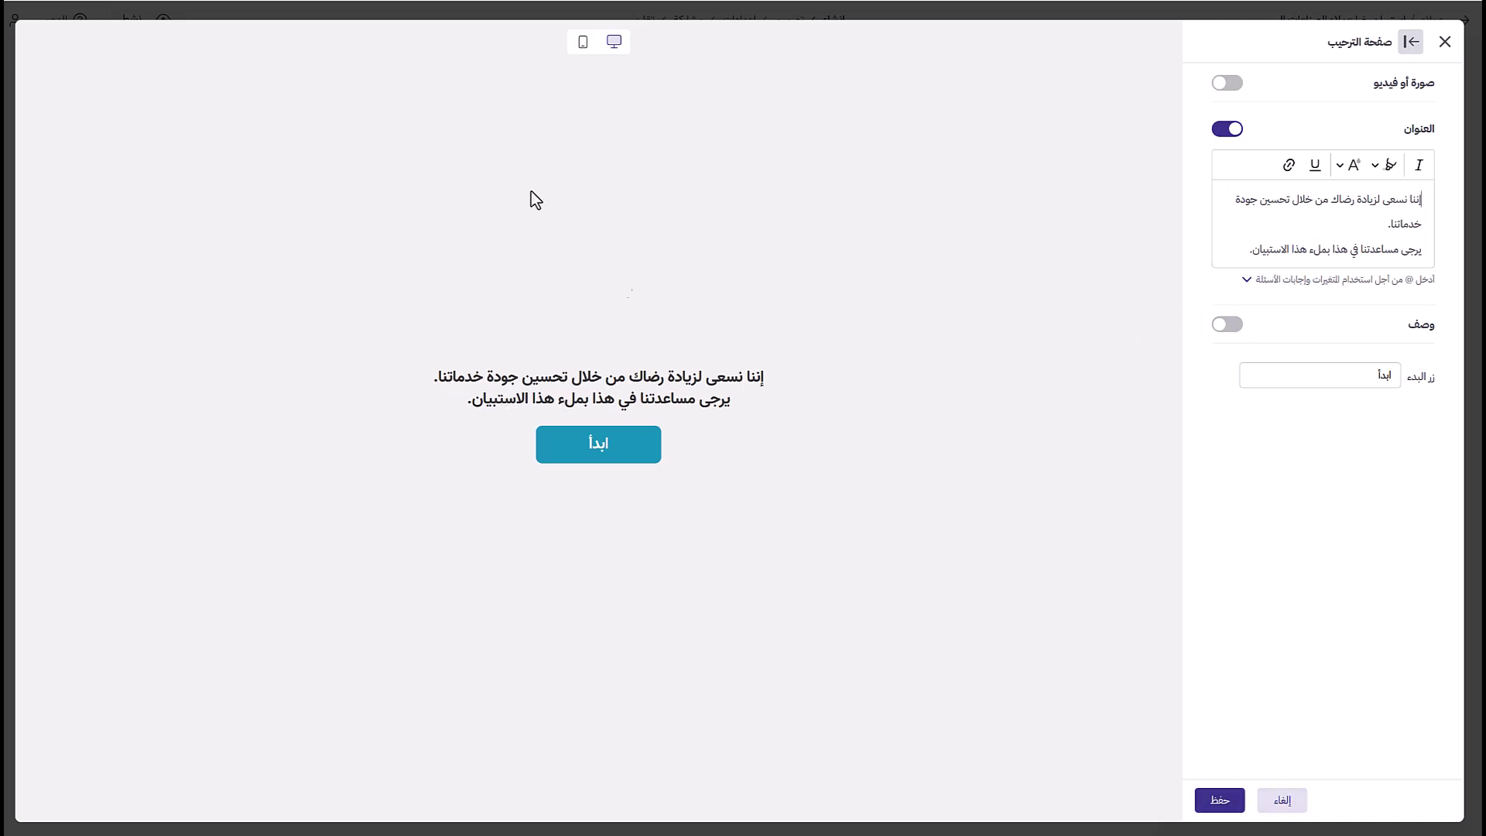
pyautogui.press('Escape')
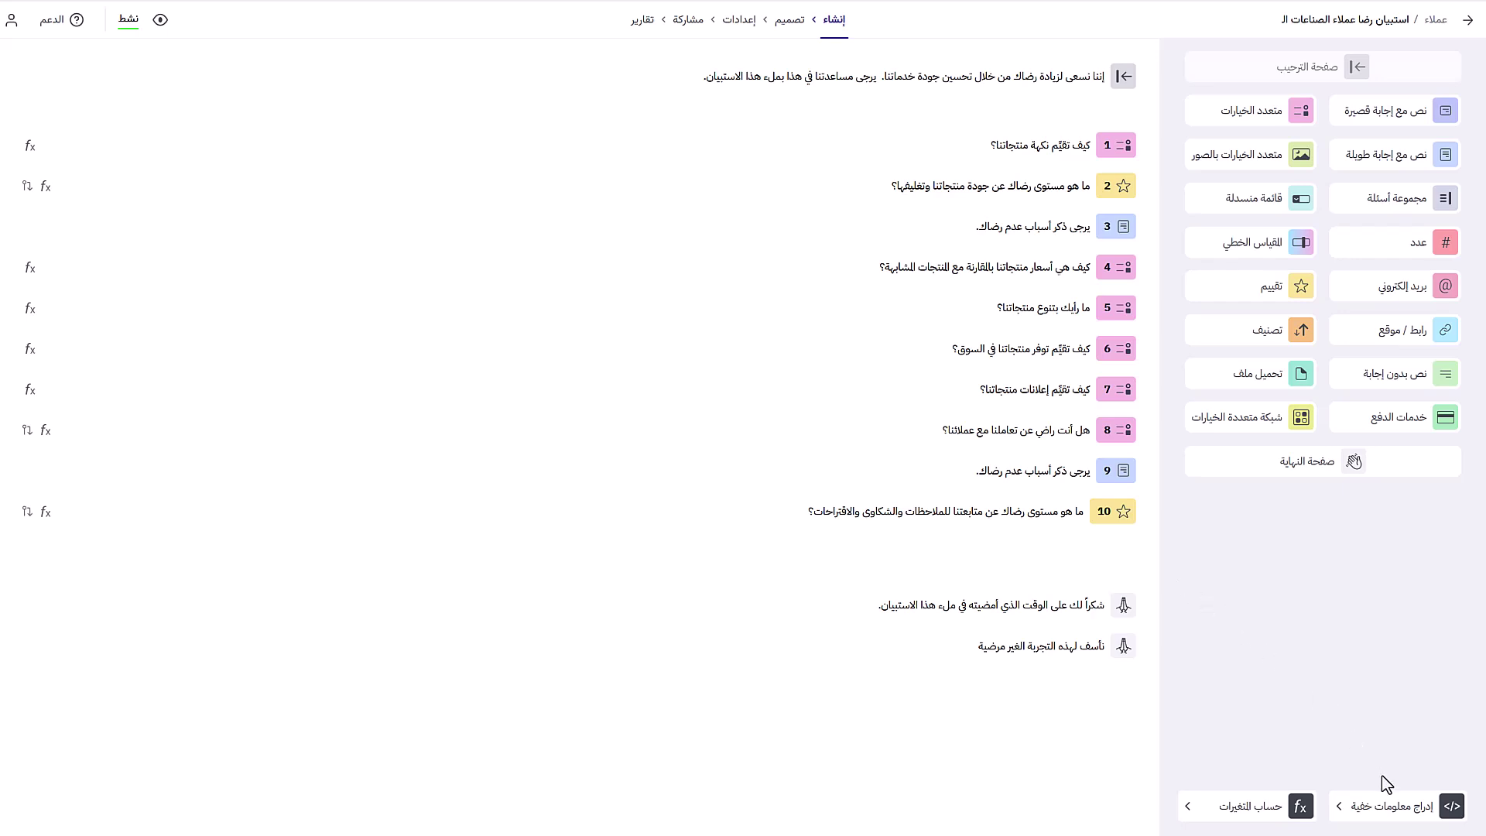
# Define the hidden information variables "name" and "product", save them, and close the dialog.
pyautogui.click(1383, 819)
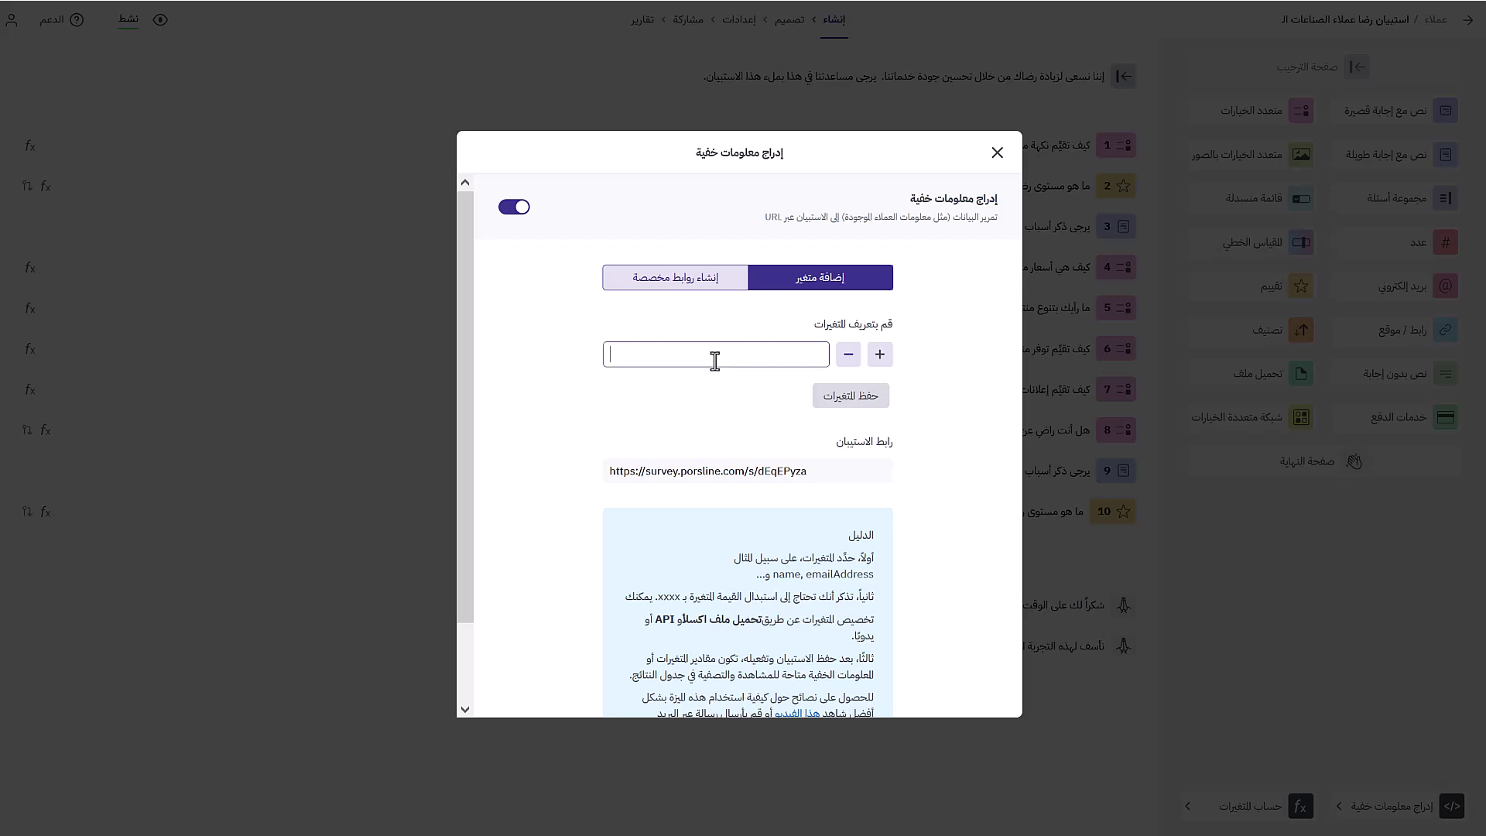
pyautogui.write('name')
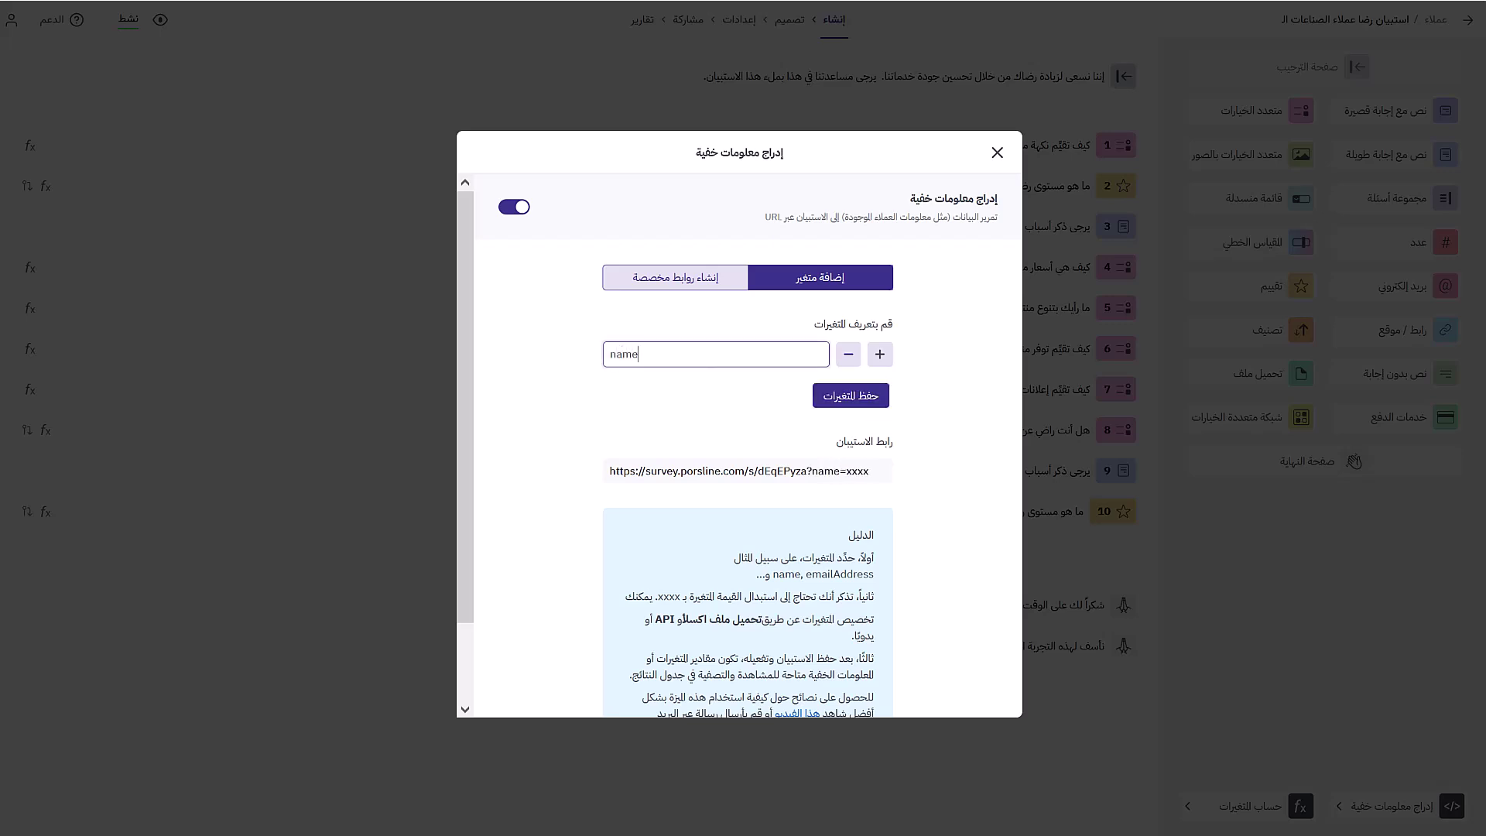
pyautogui.click(880, 354)
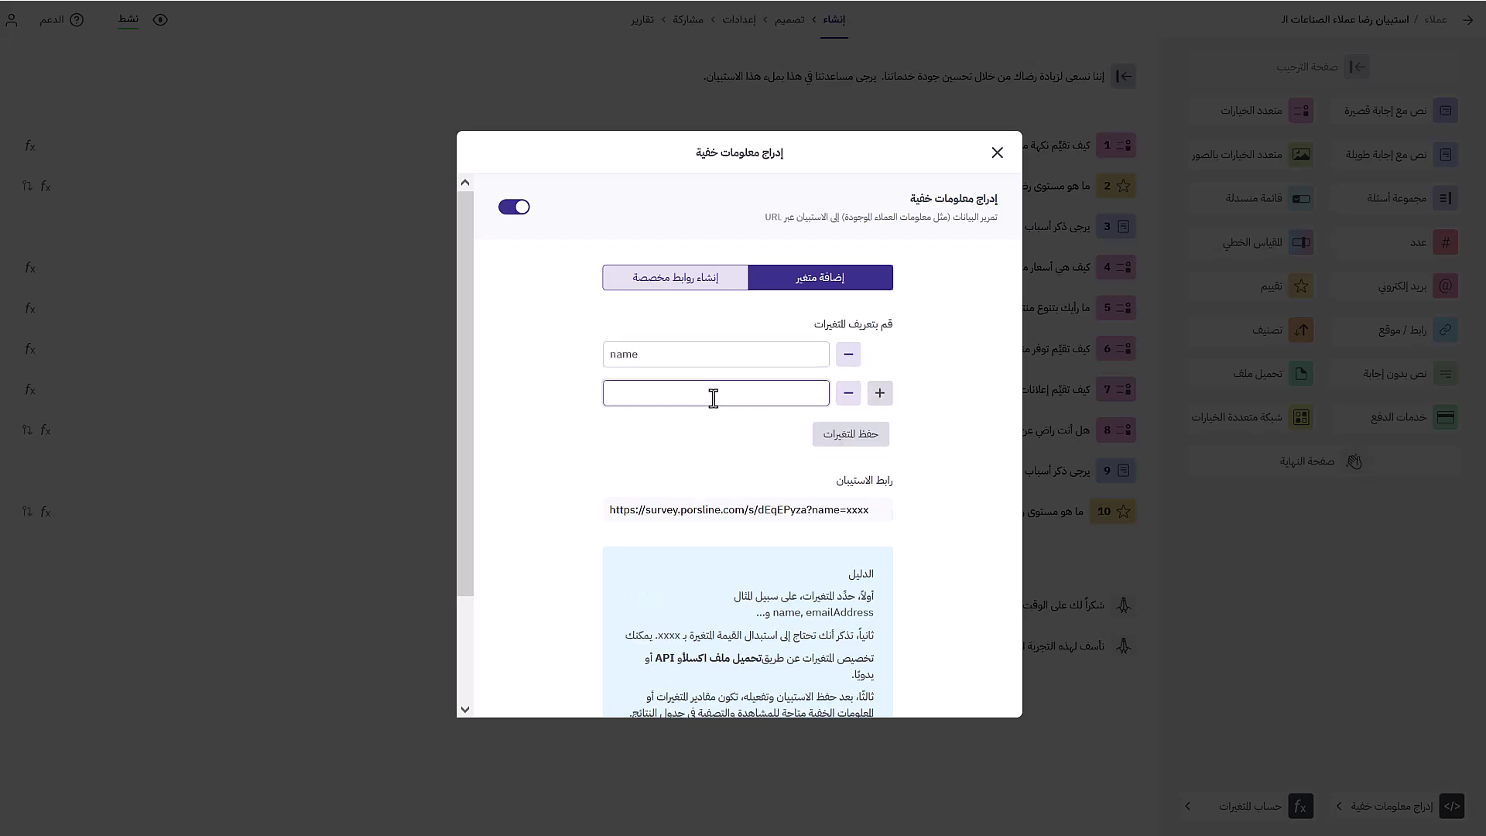
pyautogui.write('produc')
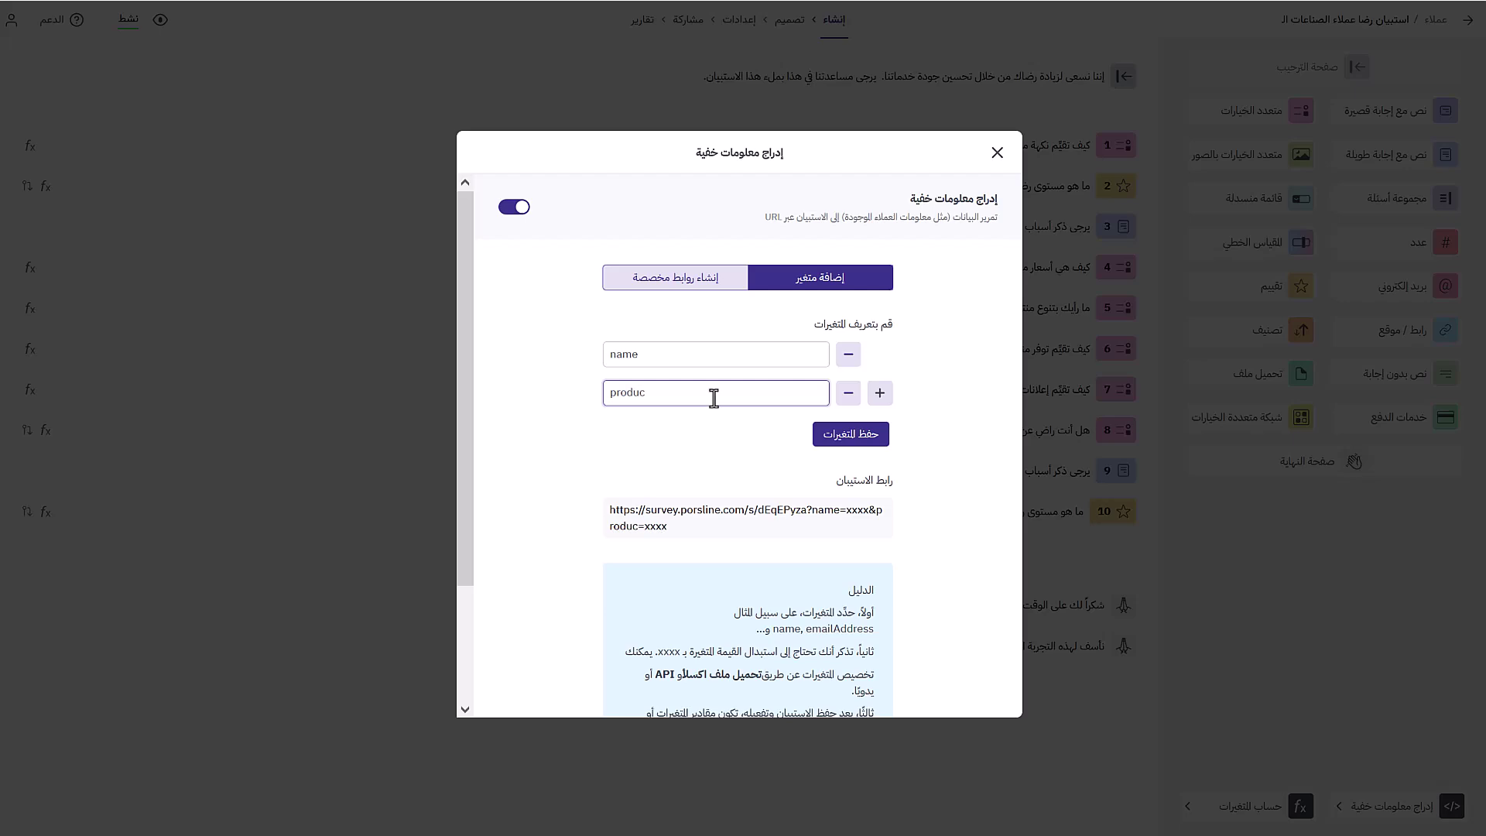
pyautogui.click(868, 435)
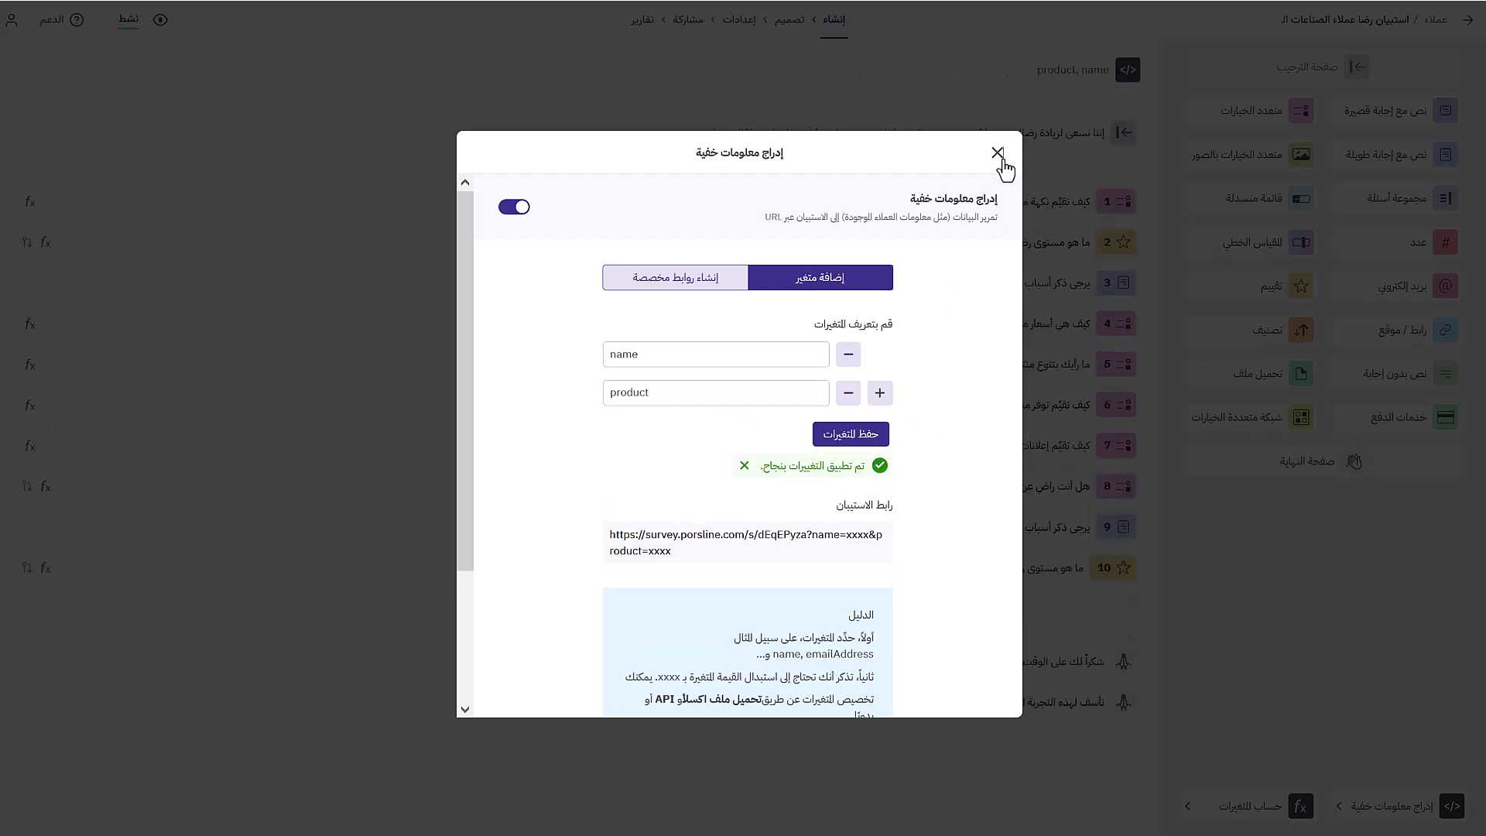
pyautogui.click(998, 153)
# Start the welcome page's title with the greeting "مرحبا" and the name variable, followed by a blank line.
pyautogui.click(1011, 148)
pyautogui.write('مرحبا @')
pyautogui.click(1374, 275)
pyautogui.press('Return')
pyautogui.press('Return')
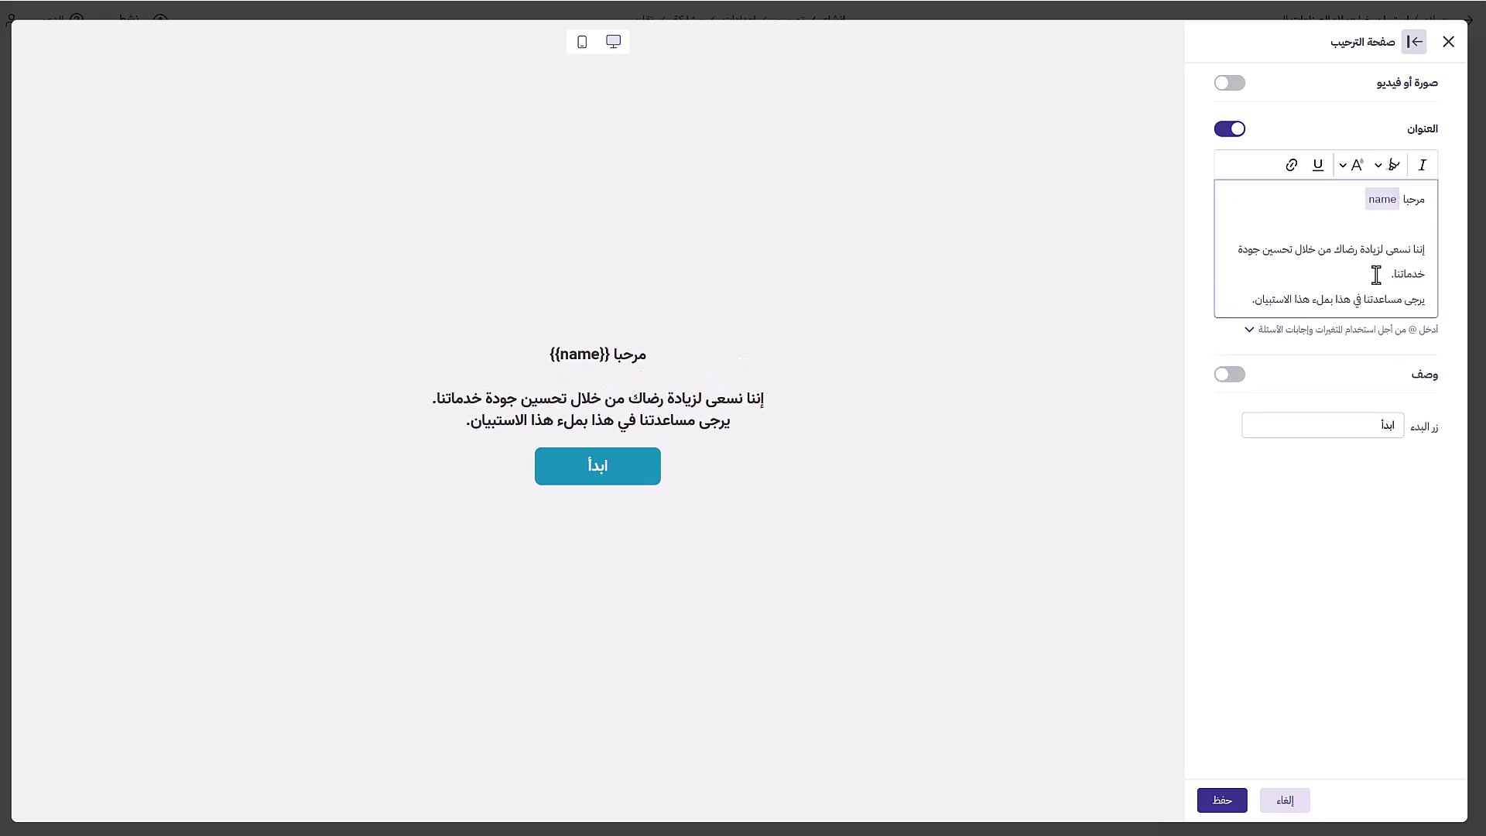
# Add a last line to the welcome title reading "لفهم رضاكم عن" followed by the product variable.
pyautogui.click(1260, 299)
pyautogui.press('Return')
pyautogui.write('لفهم رضاكم عن')
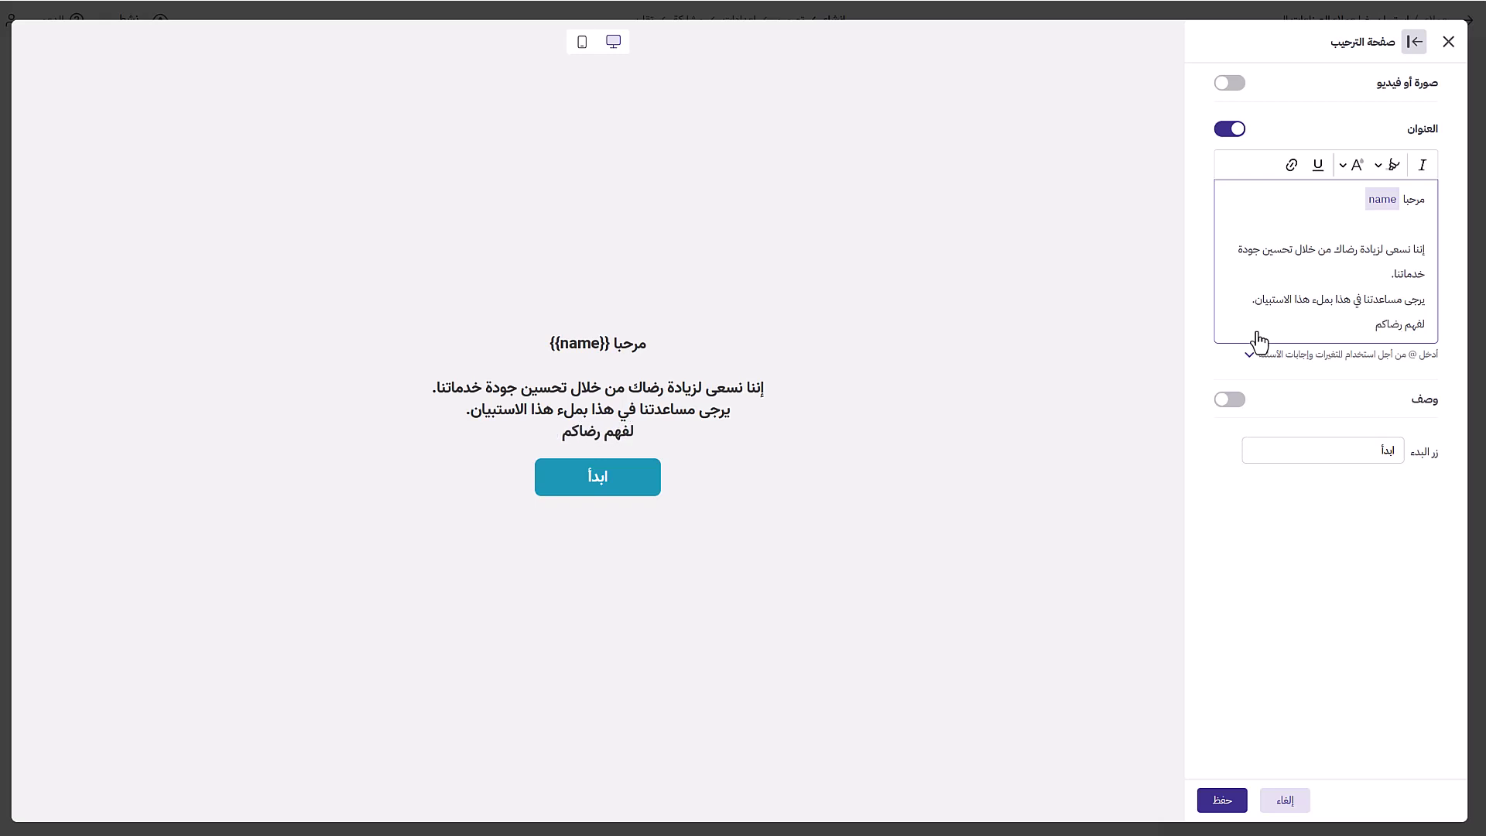
pyautogui.write(' @')
pyautogui.click(1321, 249)
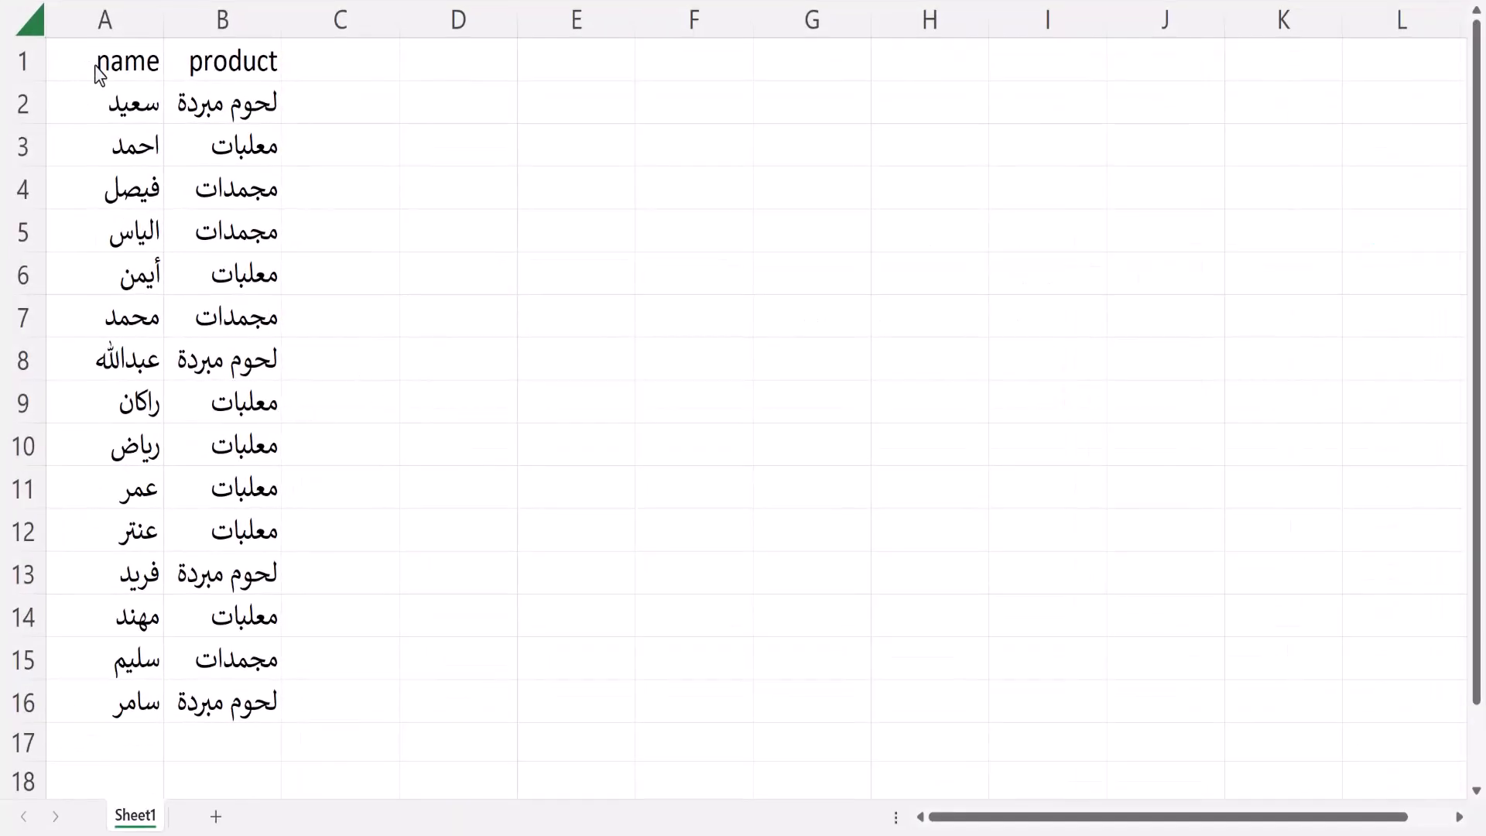
# Switch to the customer Excel sheet and examine its "name" and "product" columns.
pyautogui.hotkey('ctrl', 'a')
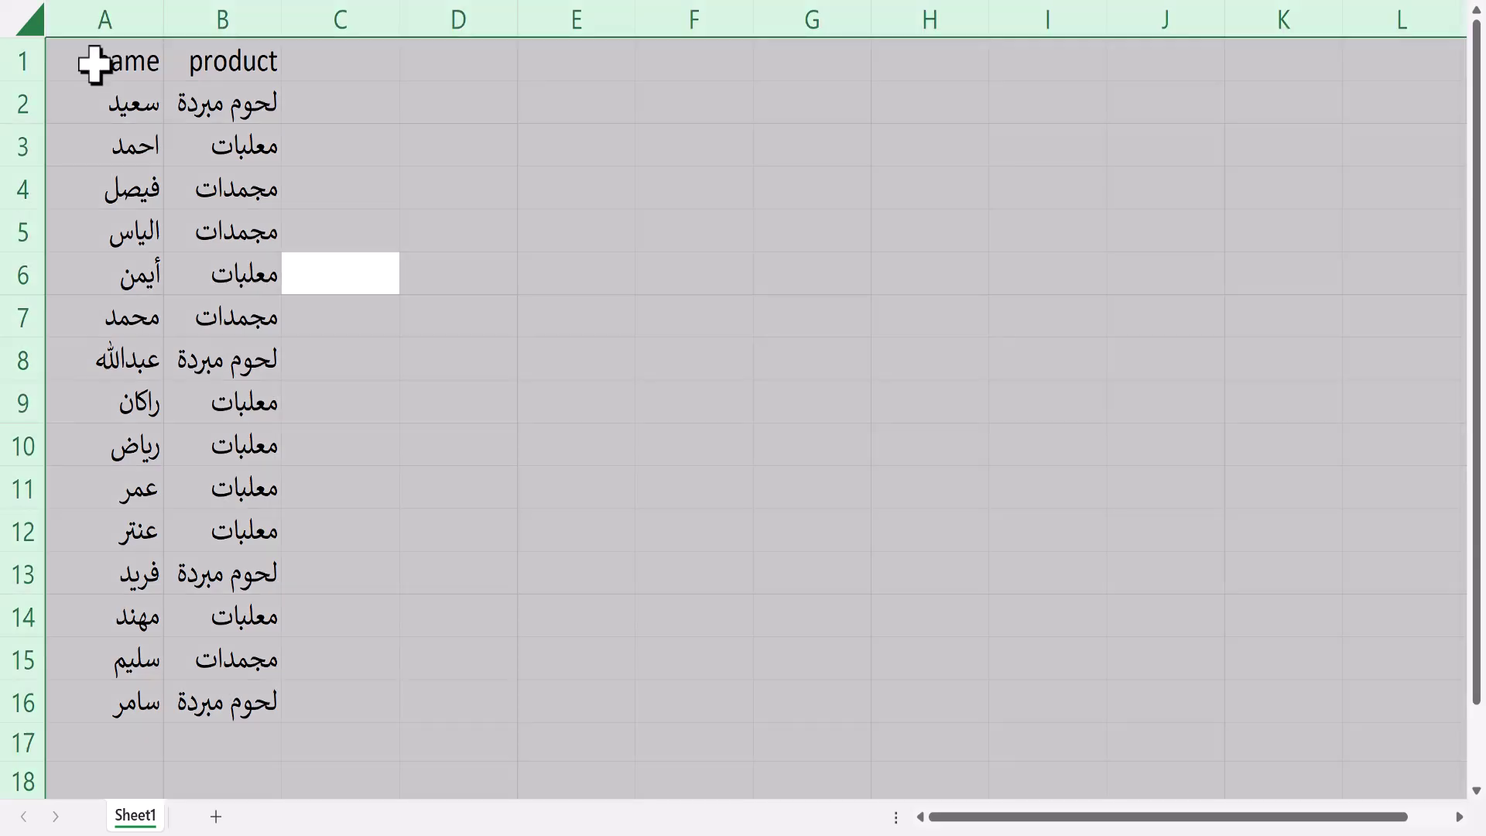
pyautogui.click(95, 63)
pyautogui.click(202, 73)
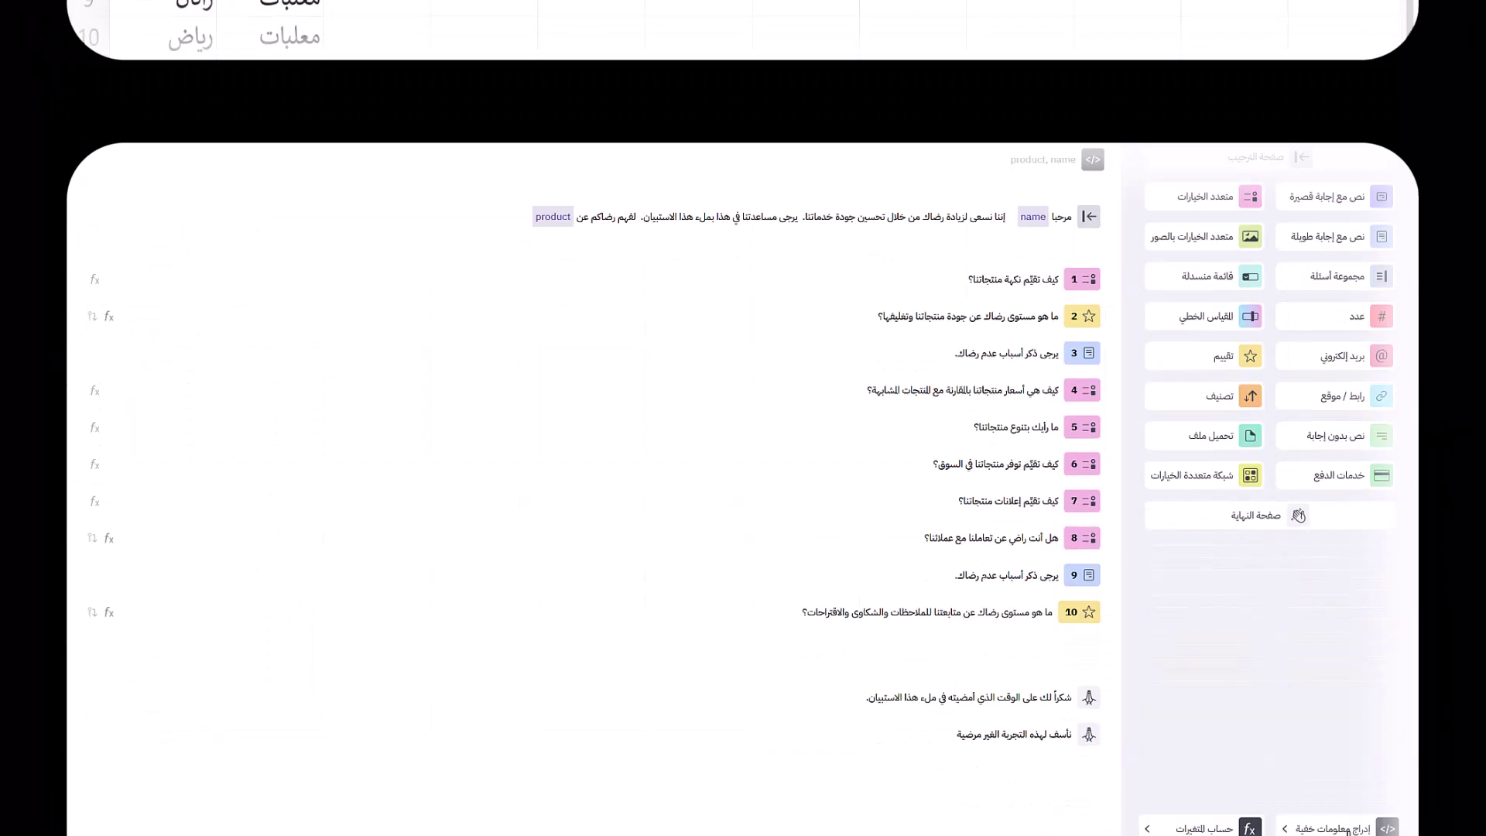
# In the survey's hidden information settings, generate dedicated links from معلومات العملاء.xlsx with encryption of the variable values turned on.
pyautogui.click(1343, 828)
pyautogui.click(647, 280)
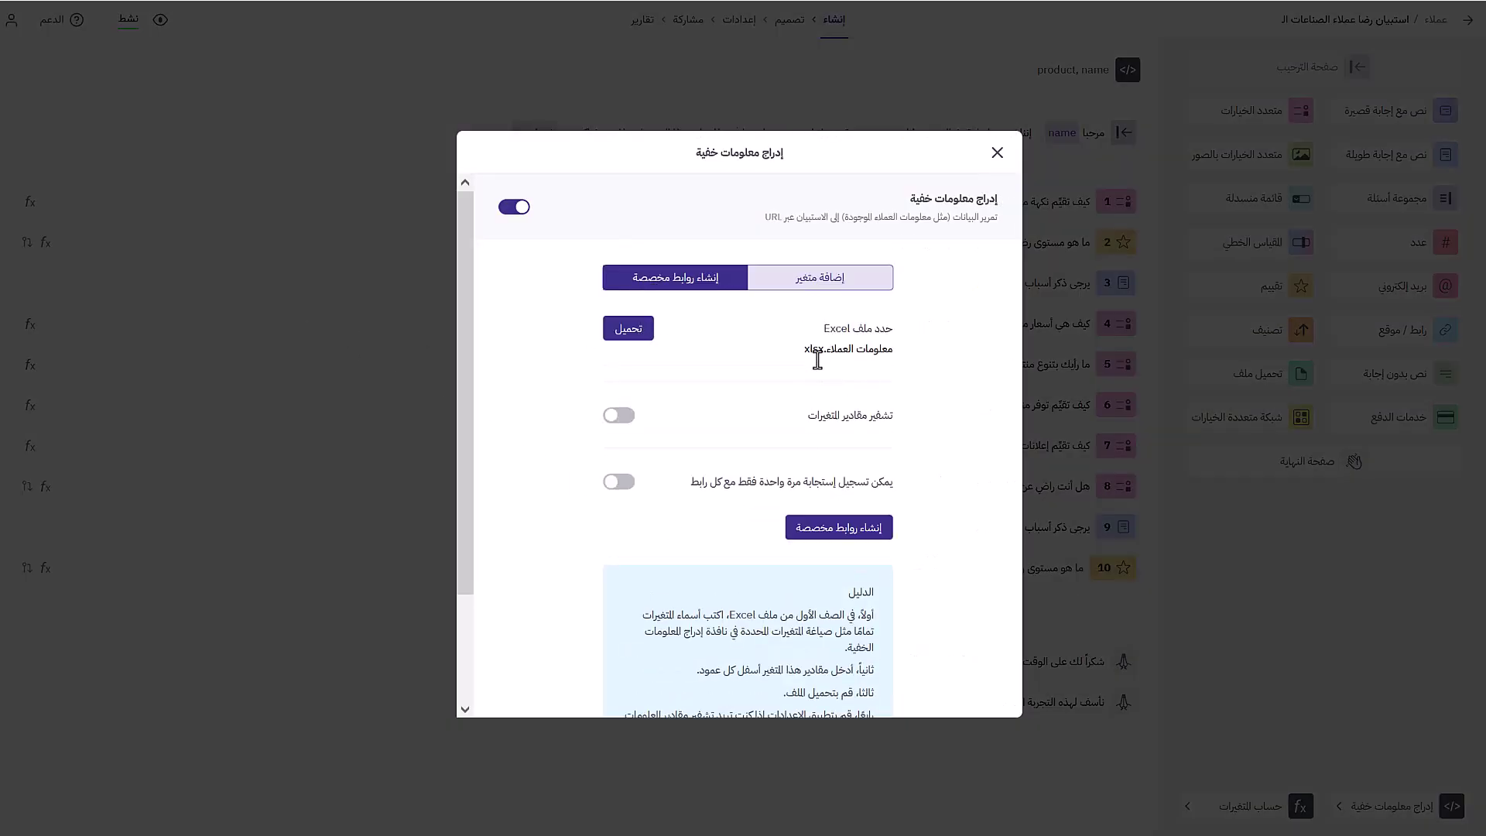
pyautogui.click(619, 415)
pyautogui.click(823, 534)
pyautogui.click(867, 528)
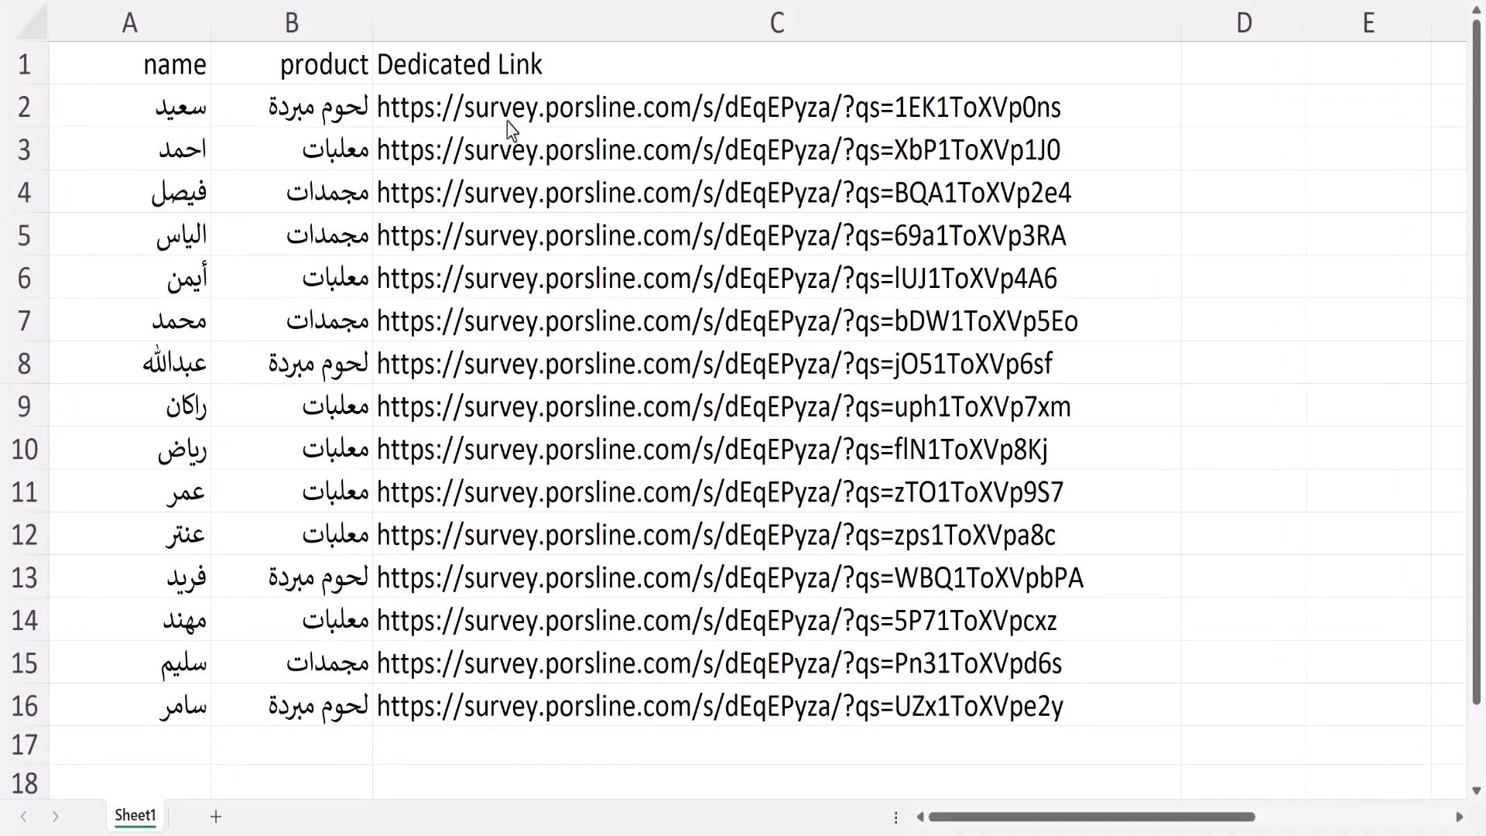
# Open one customer's dedicated link from the generated sheet, check the personalised welcome page, and start the survey.
pyautogui.click(546, 363)
pyautogui.click(549, 318)
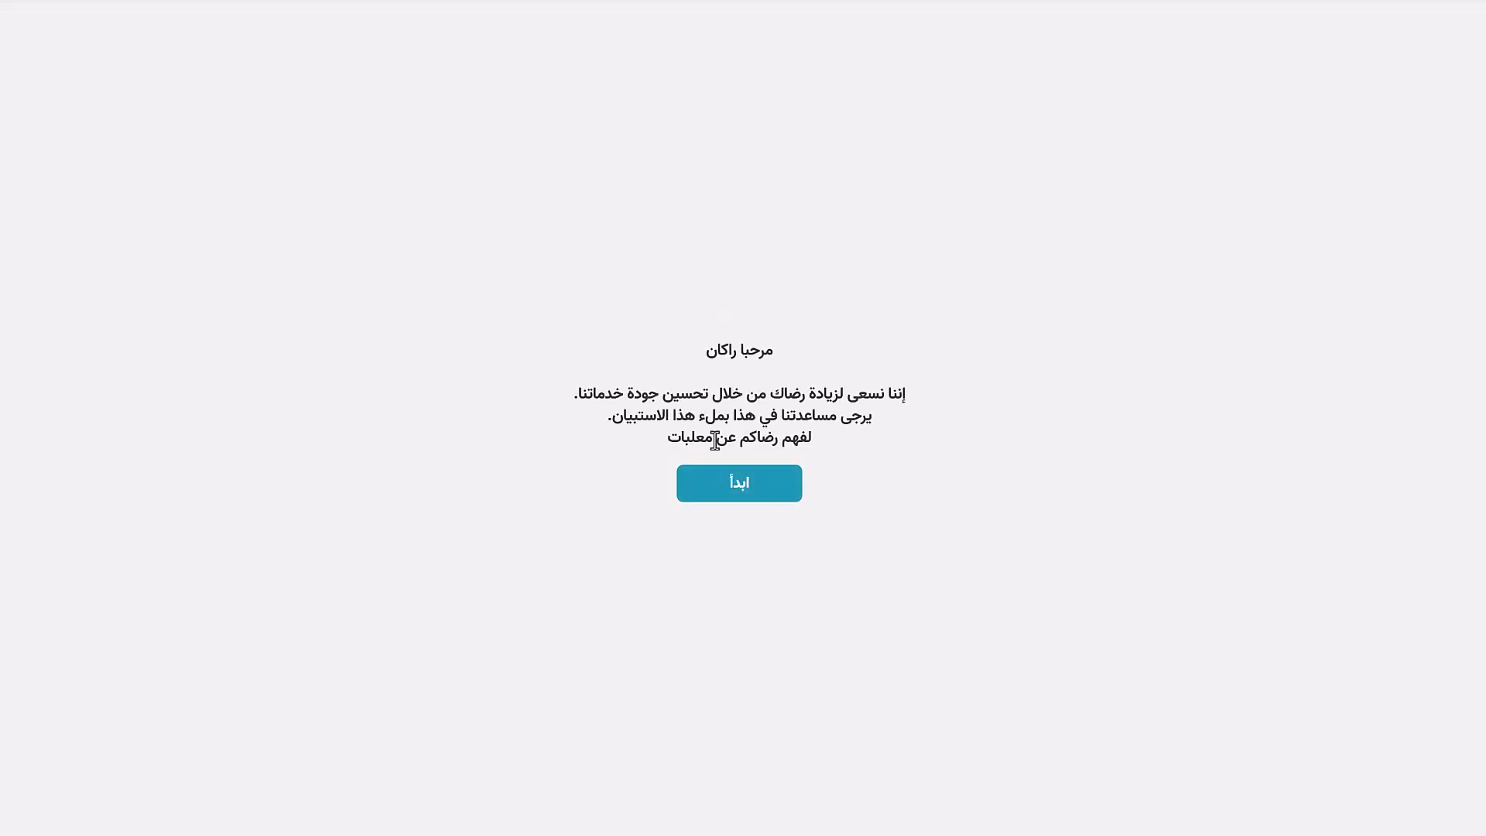
pyautogui.click(739, 486)
# Answer the survey's questions through to the end as a test response.
pyautogui.click(956, 328)
pyautogui.click(962, 391)
pyautogui.click(955, 414)
pyautogui.click(955, 414)
pyautogui.click(971, 338)
pyautogui.click(972, 338)
pyautogui.click(973, 358)
pyautogui.click(799, 642)
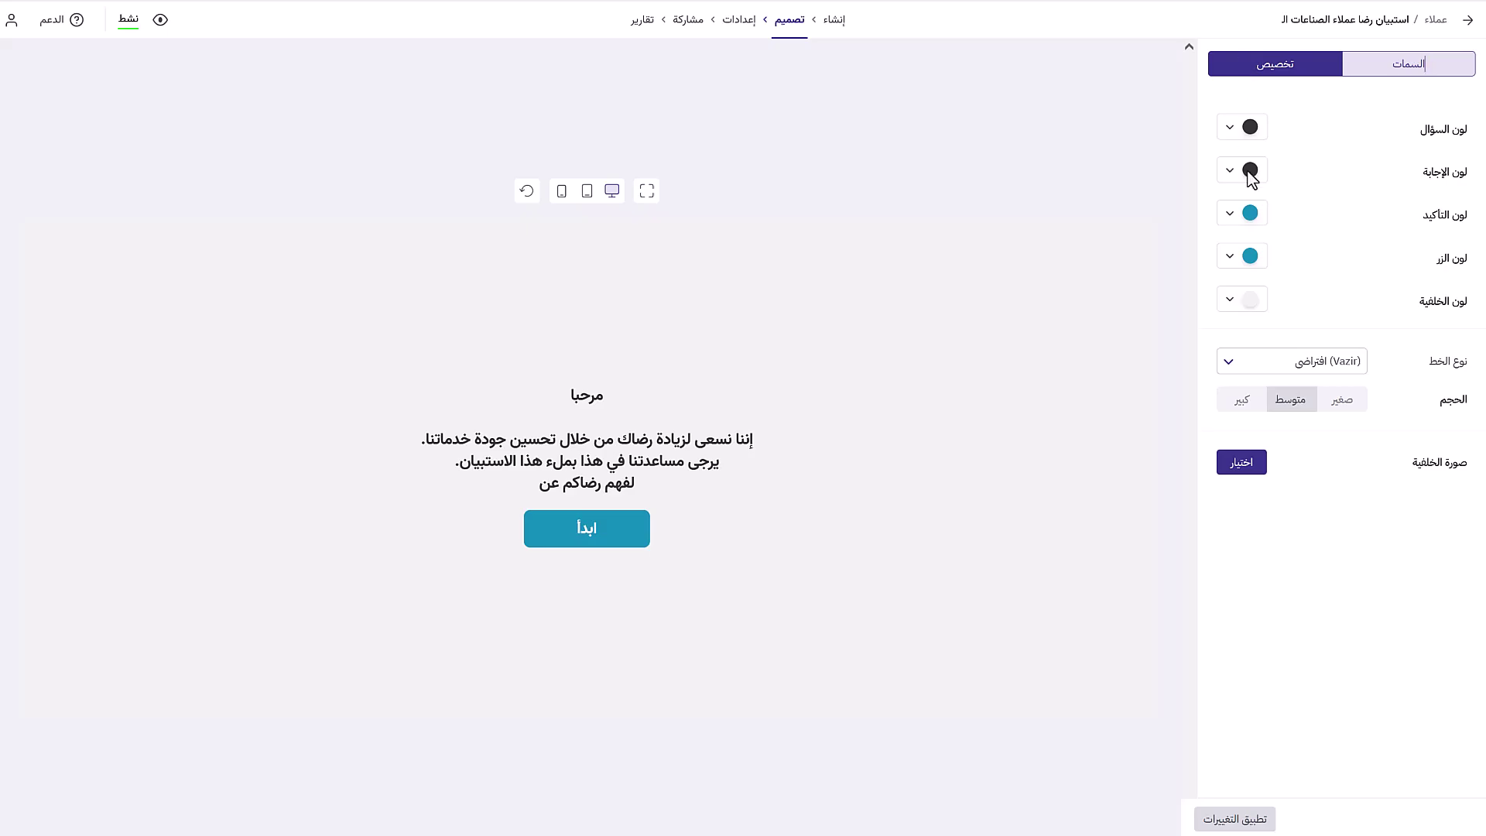
# Set رضا العملاء.jpg as the survey's background image and anchor it at its lower-left position.
pyautogui.click(1231, 469)
pyautogui.click(748, 189)
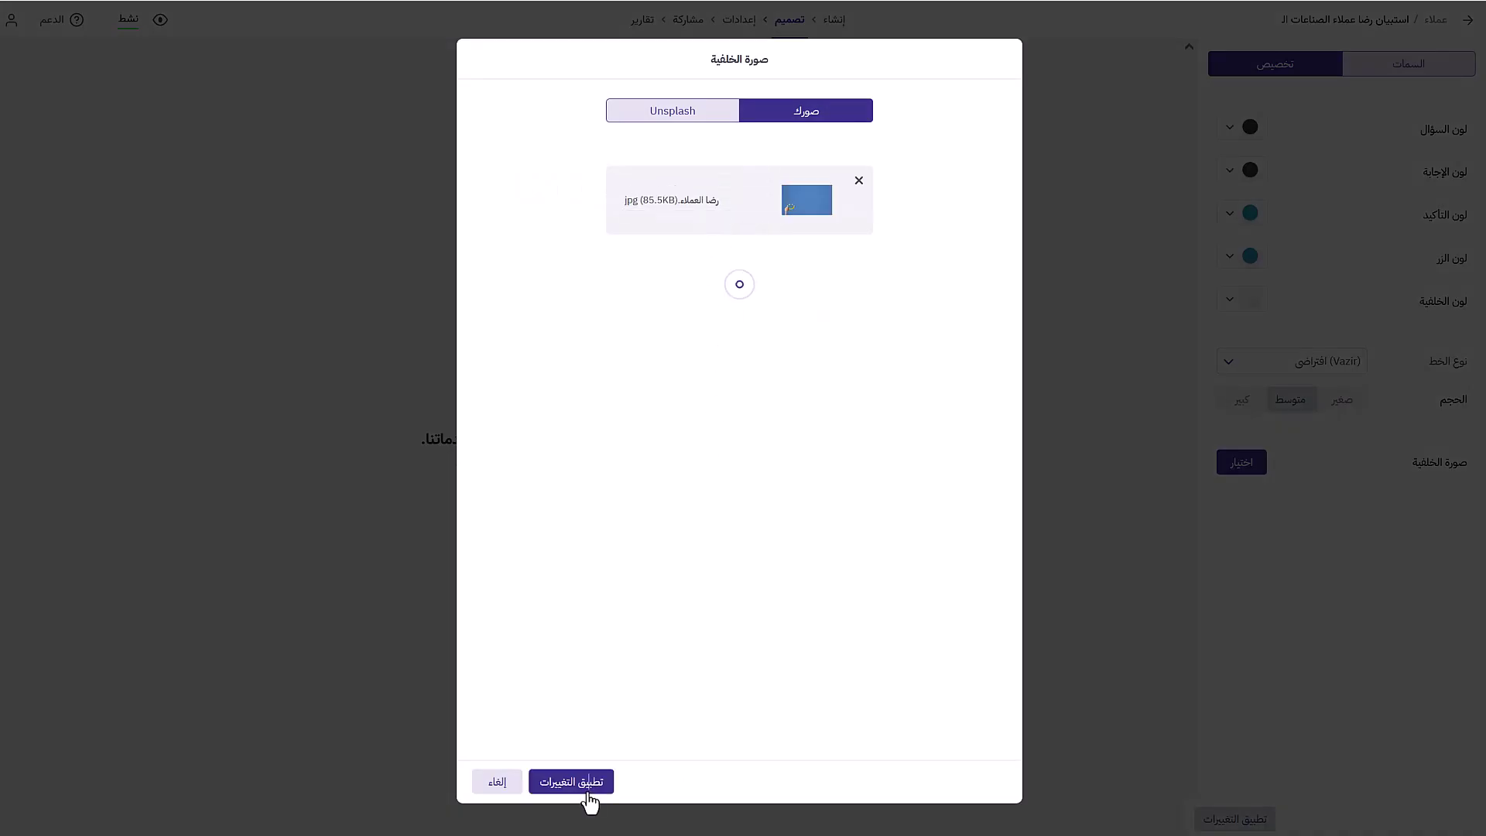
pyautogui.click(588, 785)
pyautogui.click(1218, 721)
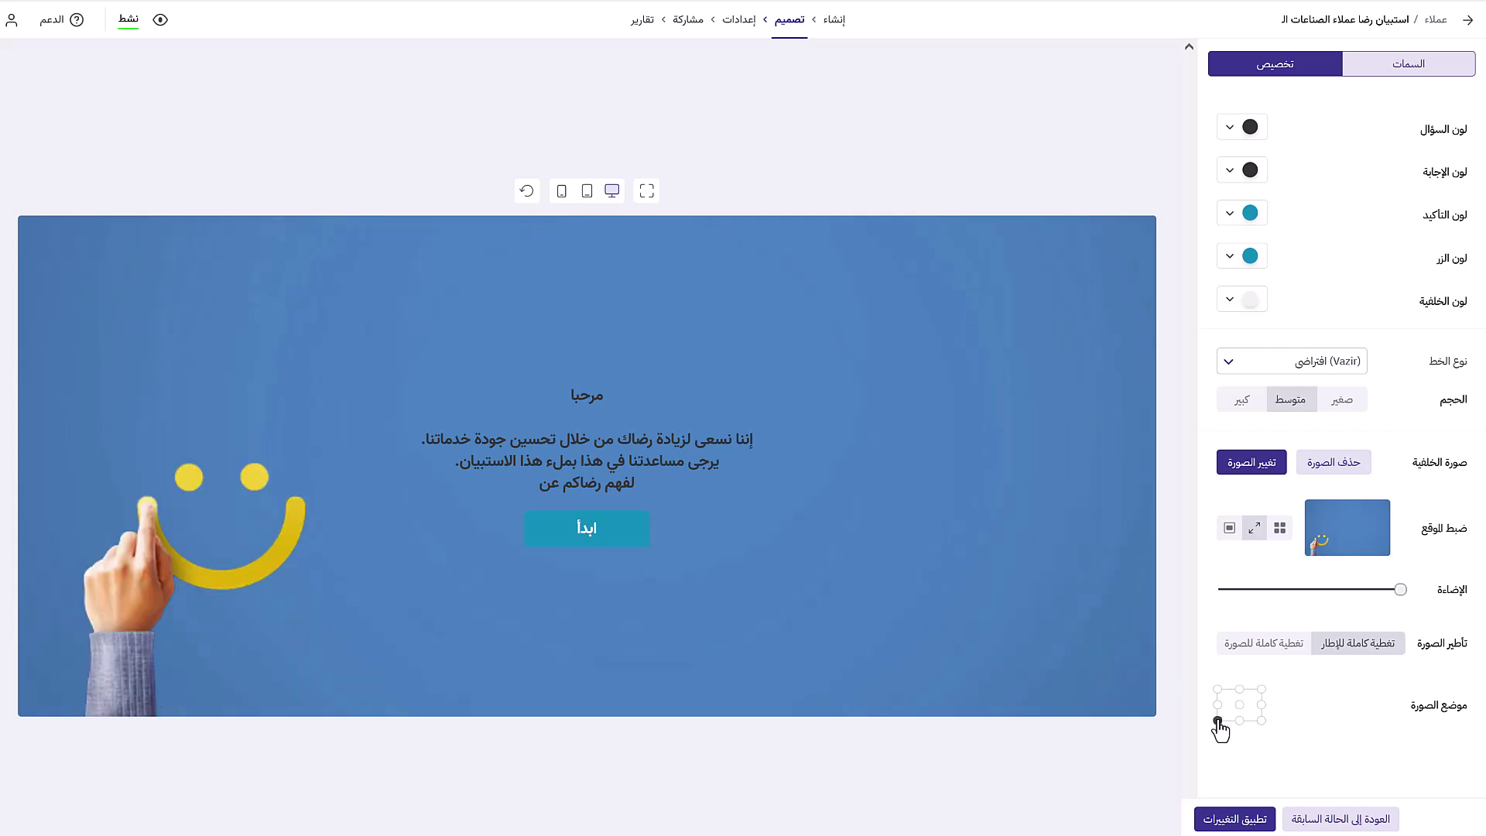
# Look through the question colour and font options, and apply the design changes.
pyautogui.click(1231, 130)
pyautogui.click(1235, 132)
pyautogui.click(1257, 365)
pyautogui.click(1327, 332)
pyautogui.click(1250, 820)
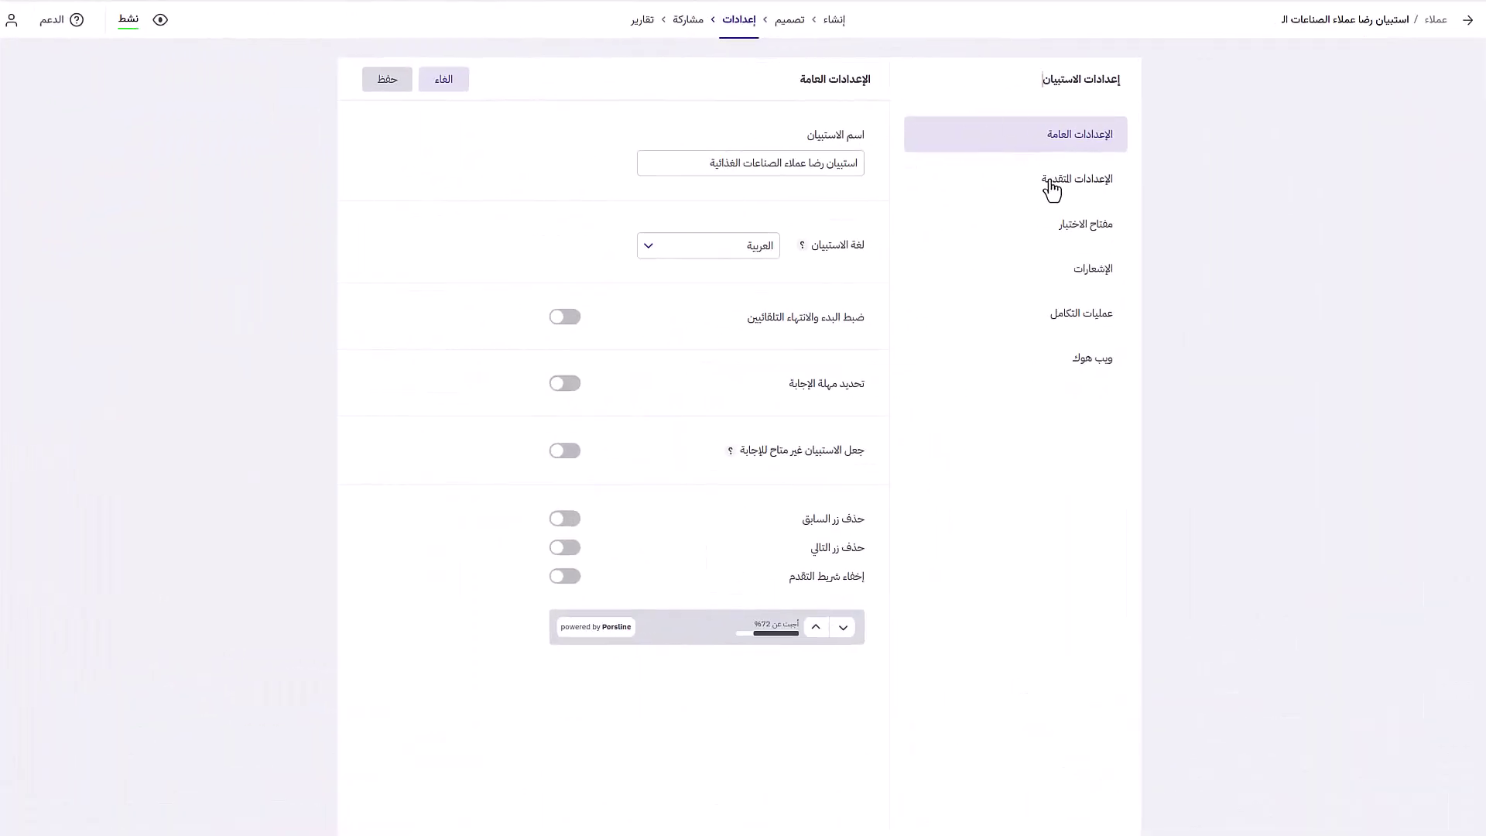
# Turn on recording of the respondent's location in the advanced survey settings.
pyautogui.click(1048, 188)
pyautogui.click(565, 273)
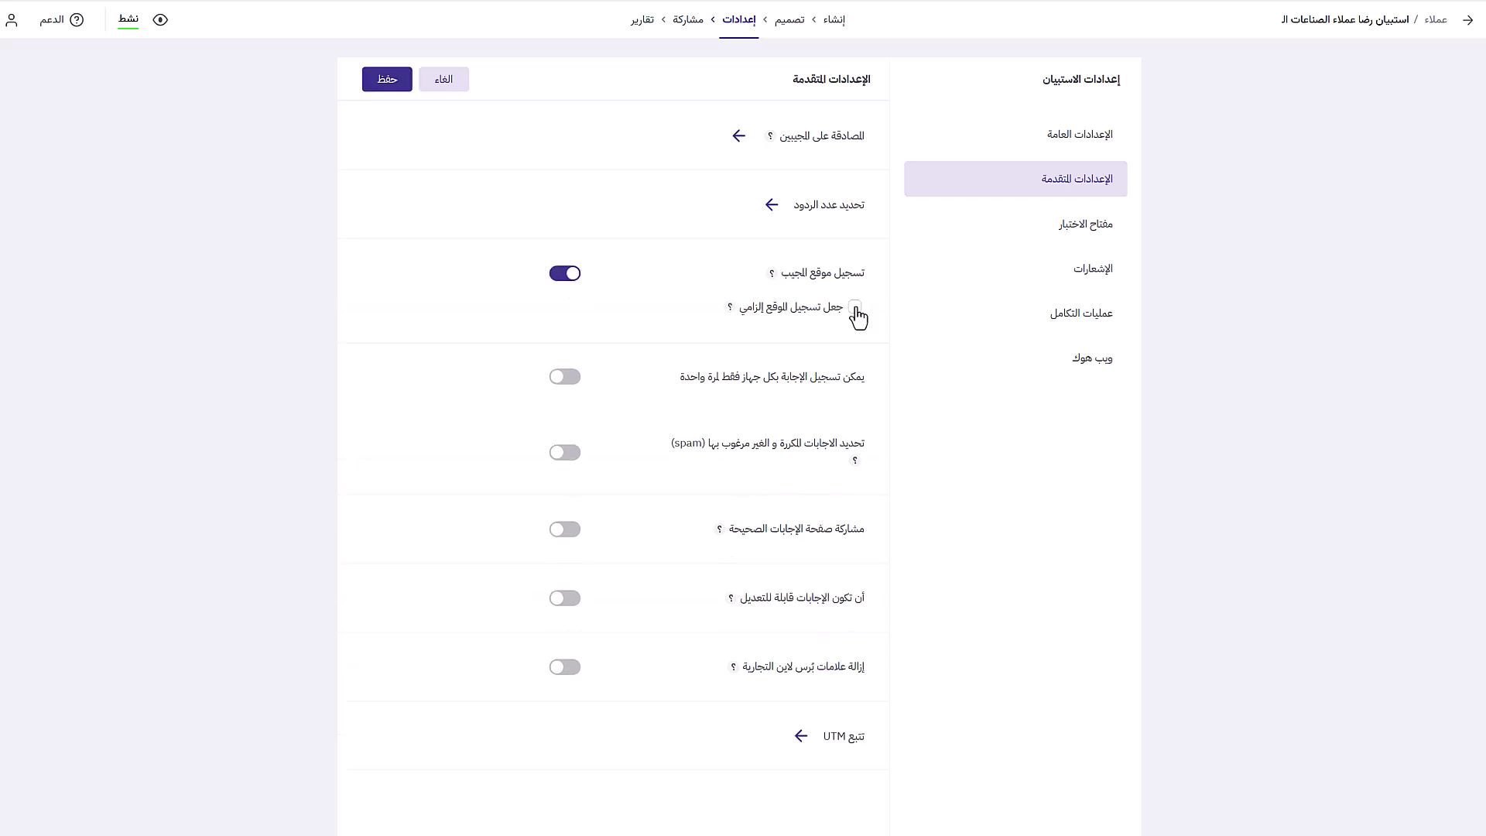
# Define and save an email notification to the respondent for all answers, using the product variable as recipient.
pyautogui.click(1093, 271)
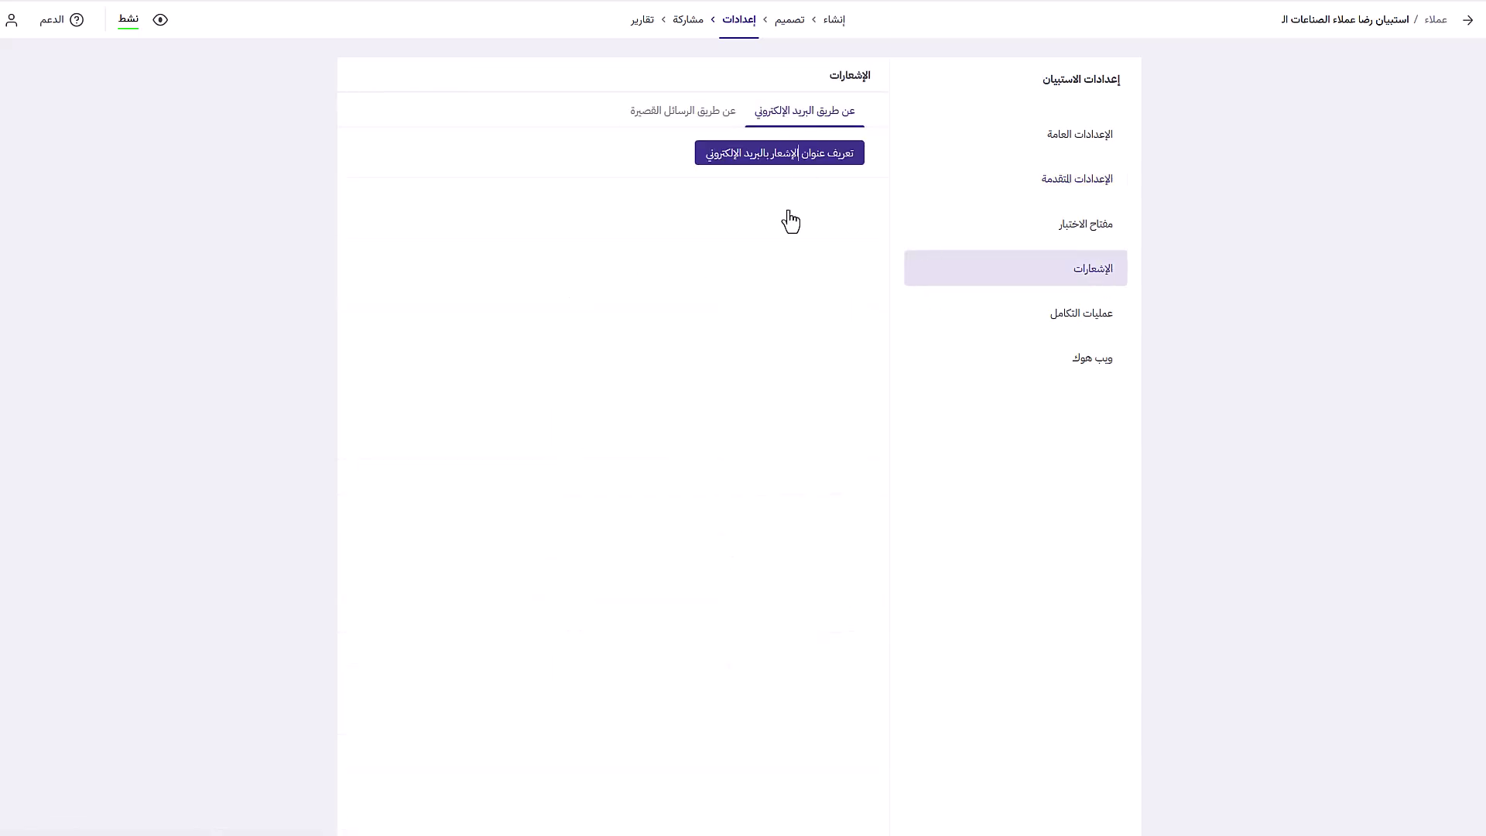
pyautogui.click(797, 155)
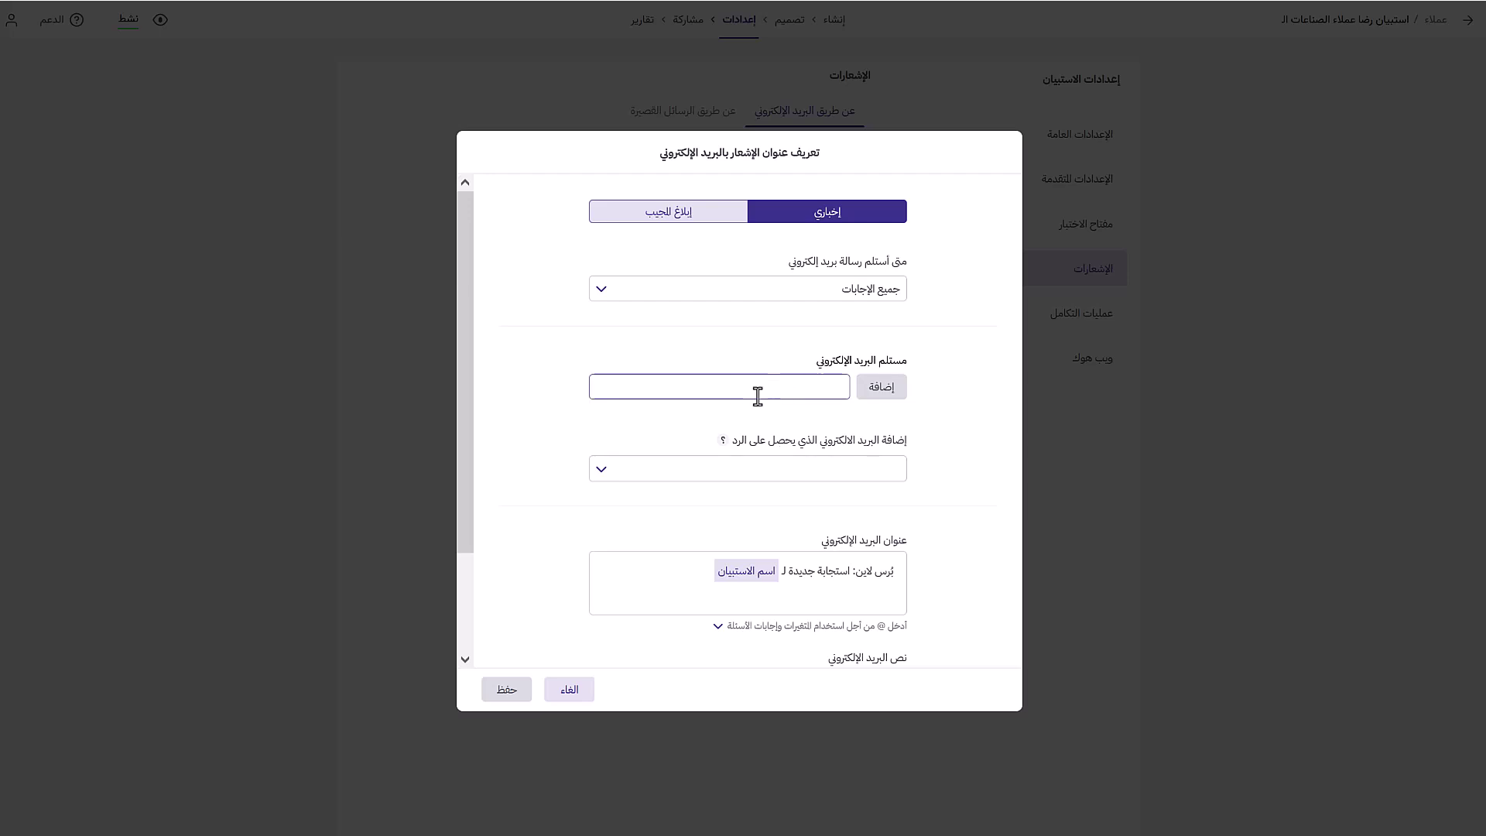
pyautogui.scroll(-3, 816, 670)
pyautogui.scroll(3, 812, 666)
pyautogui.click(656, 220)
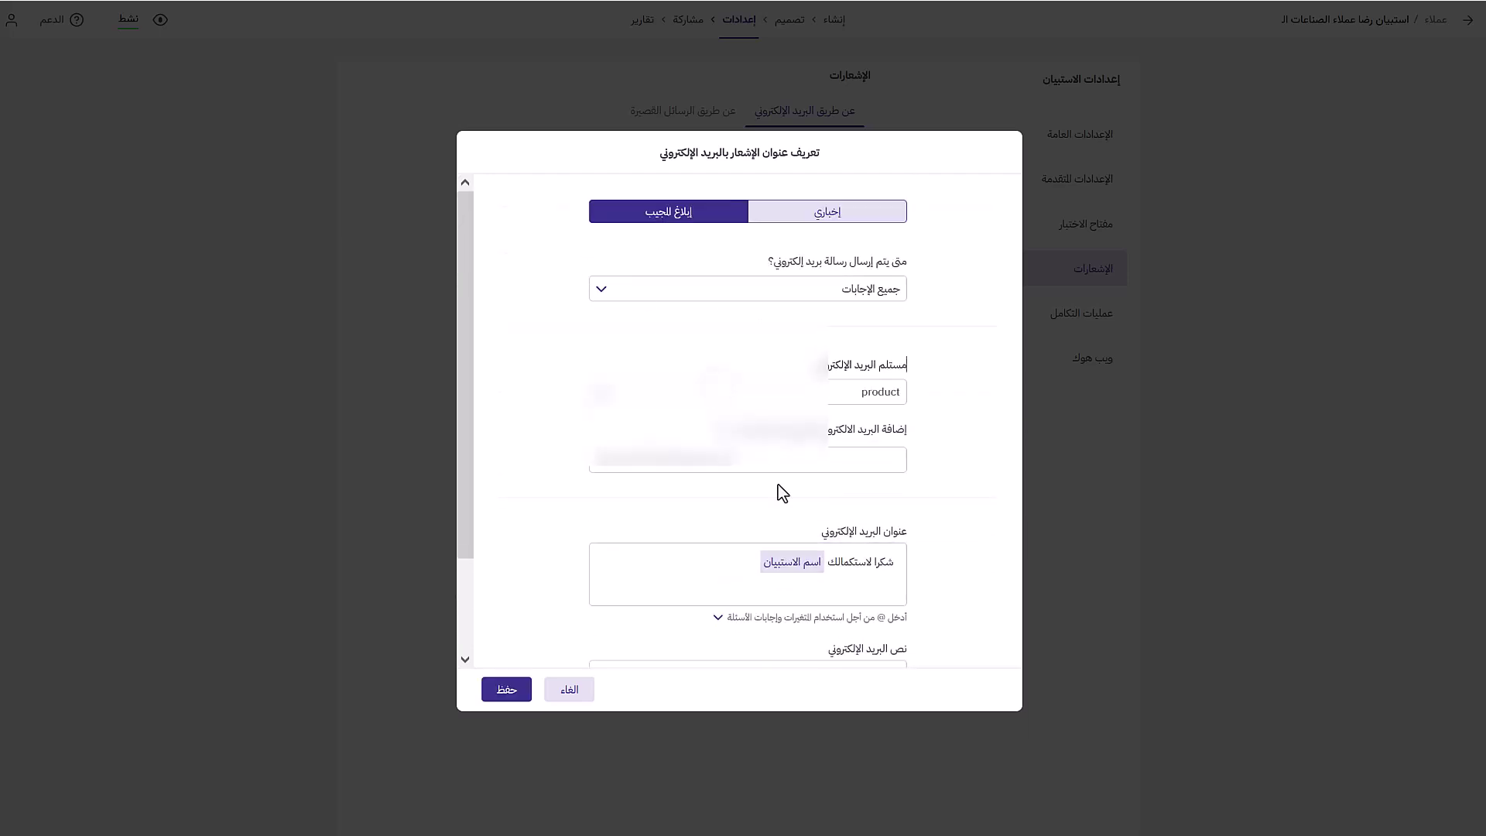
pyautogui.scroll(-3, 857, 511)
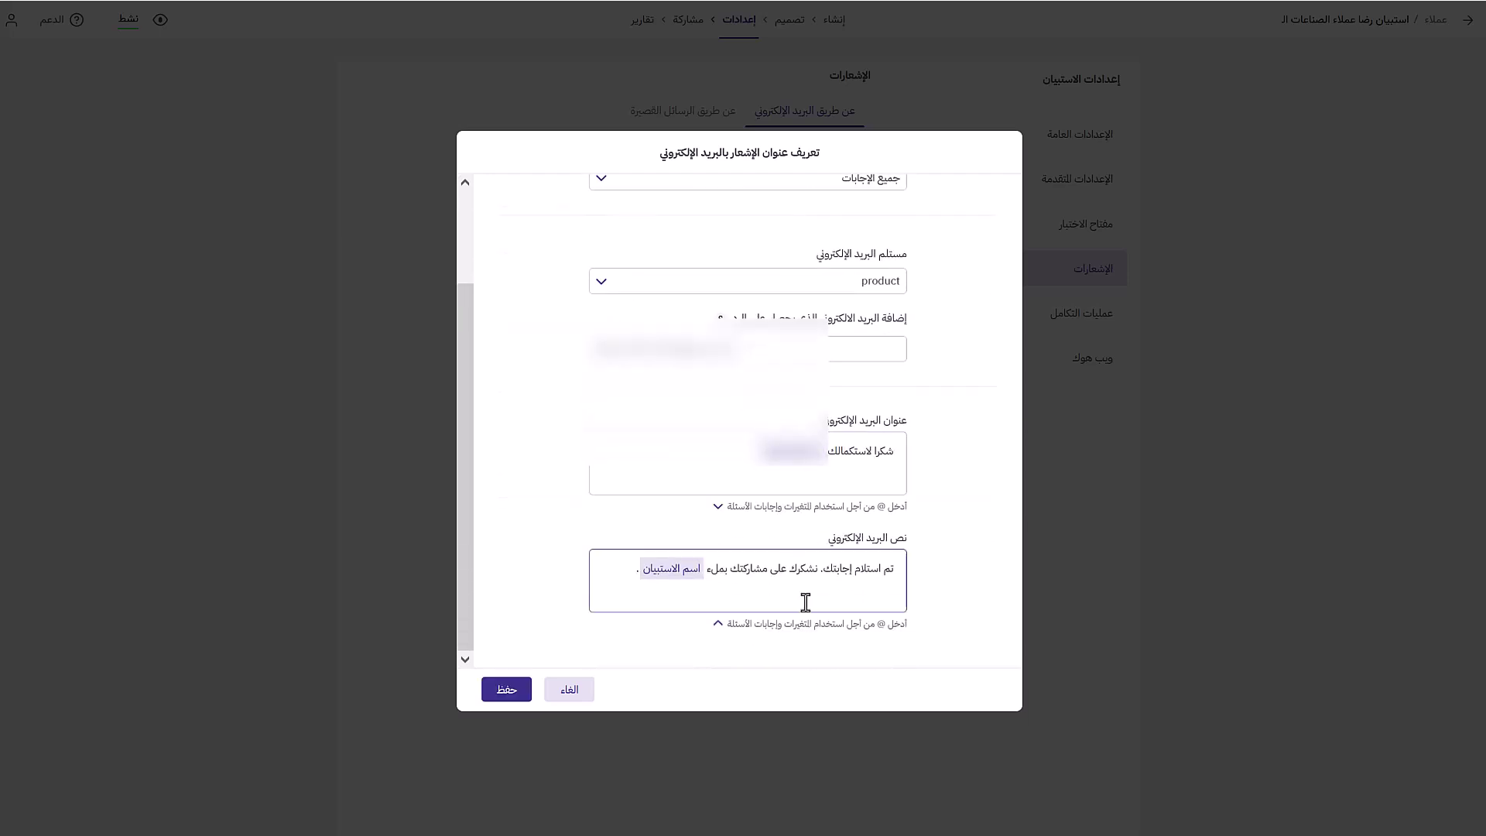
pyautogui.click(517, 695)
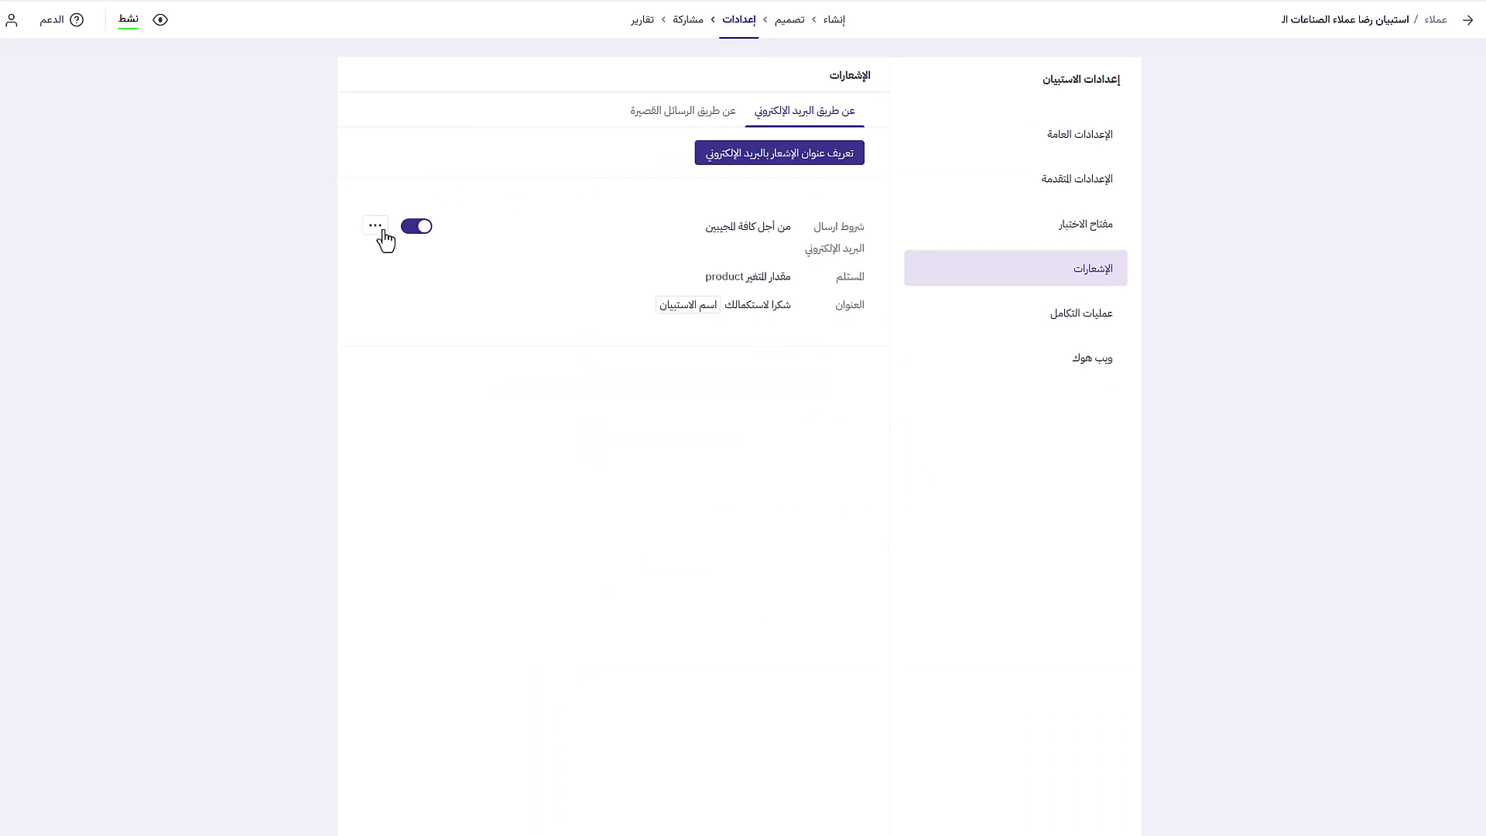
# Examine the respondent SMS notification settings and the ready-made message texts, and close the dialog.
pyautogui.click(700, 117)
pyautogui.click(820, 154)
pyautogui.click(662, 218)
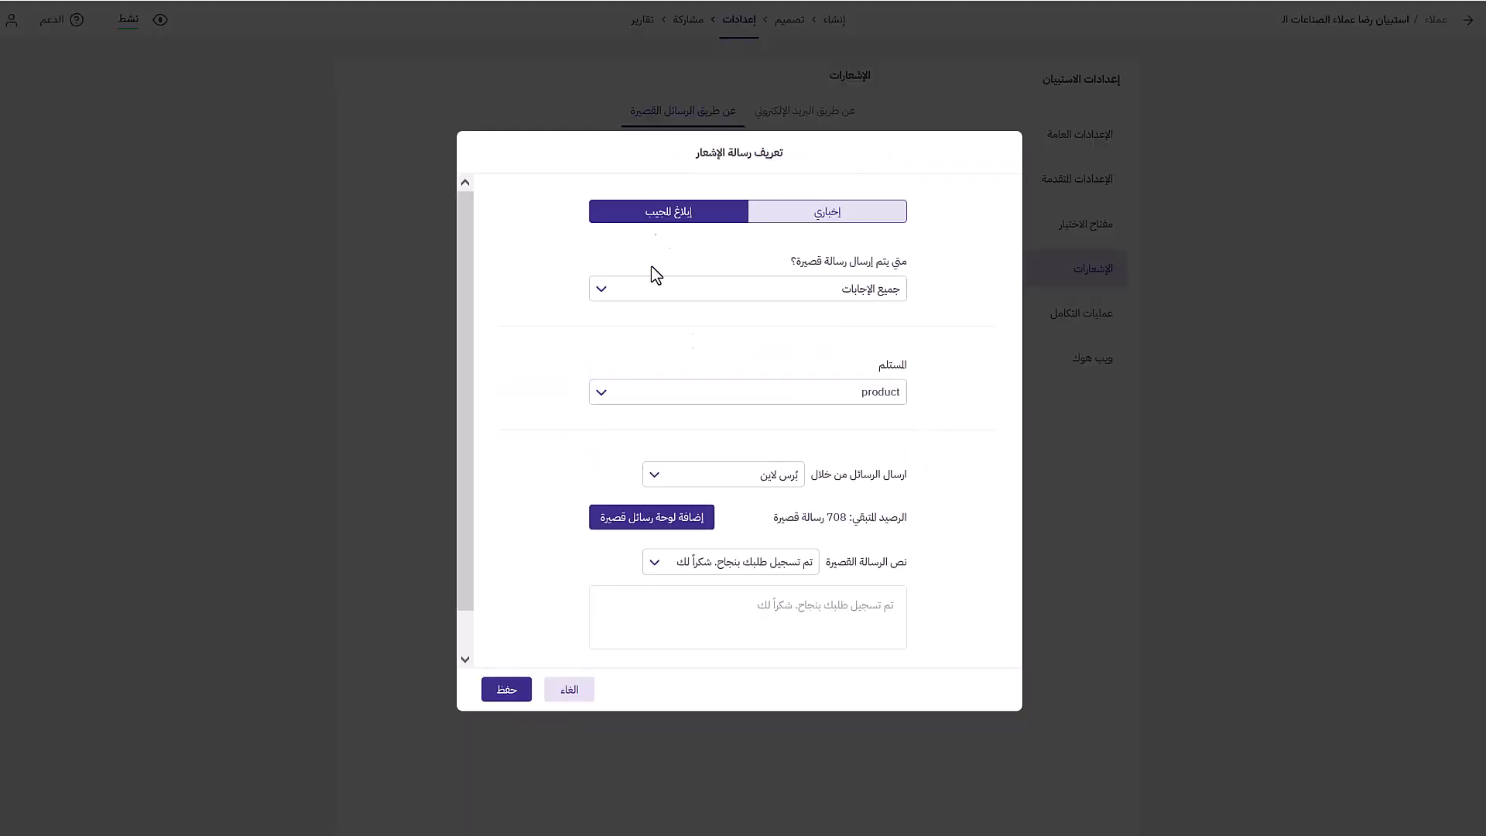
pyautogui.click(770, 563)
pyautogui.scroll(-1, 781, 596)
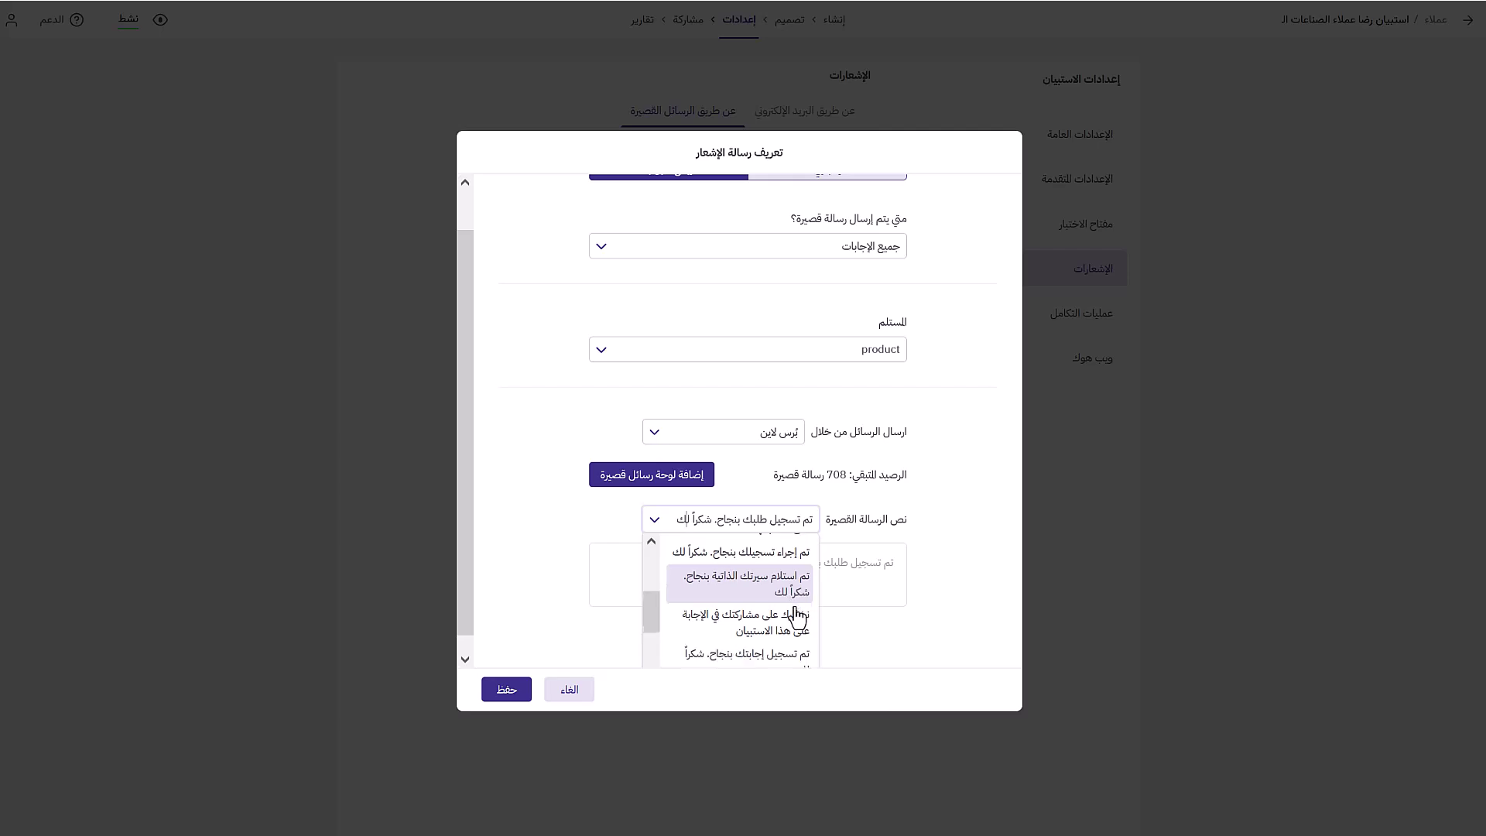
pyautogui.click(780, 577)
pyautogui.press('Escape')
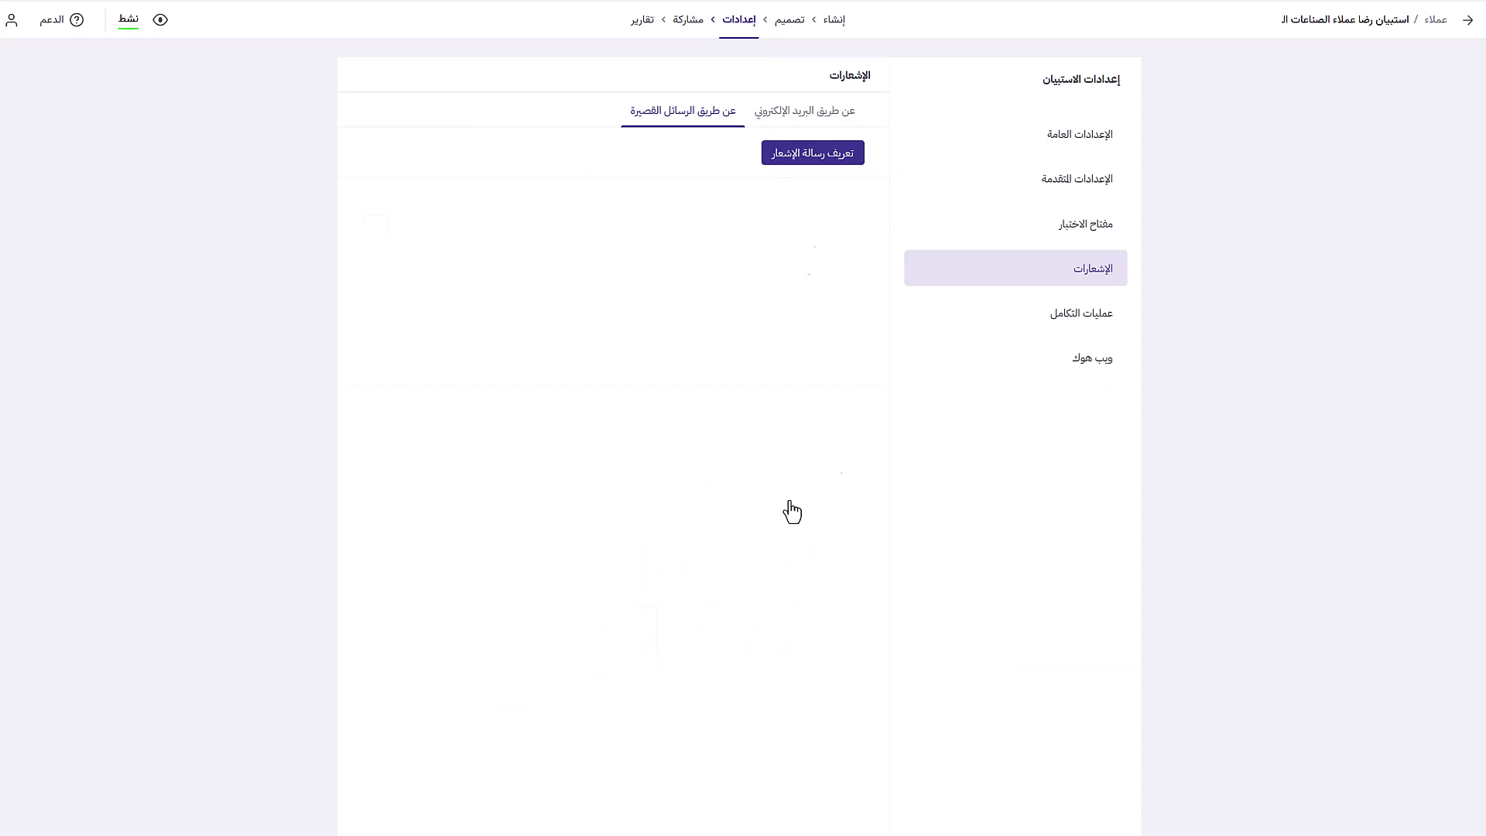
# Review the available integrations with other programs and services.
pyautogui.click(1086, 318)
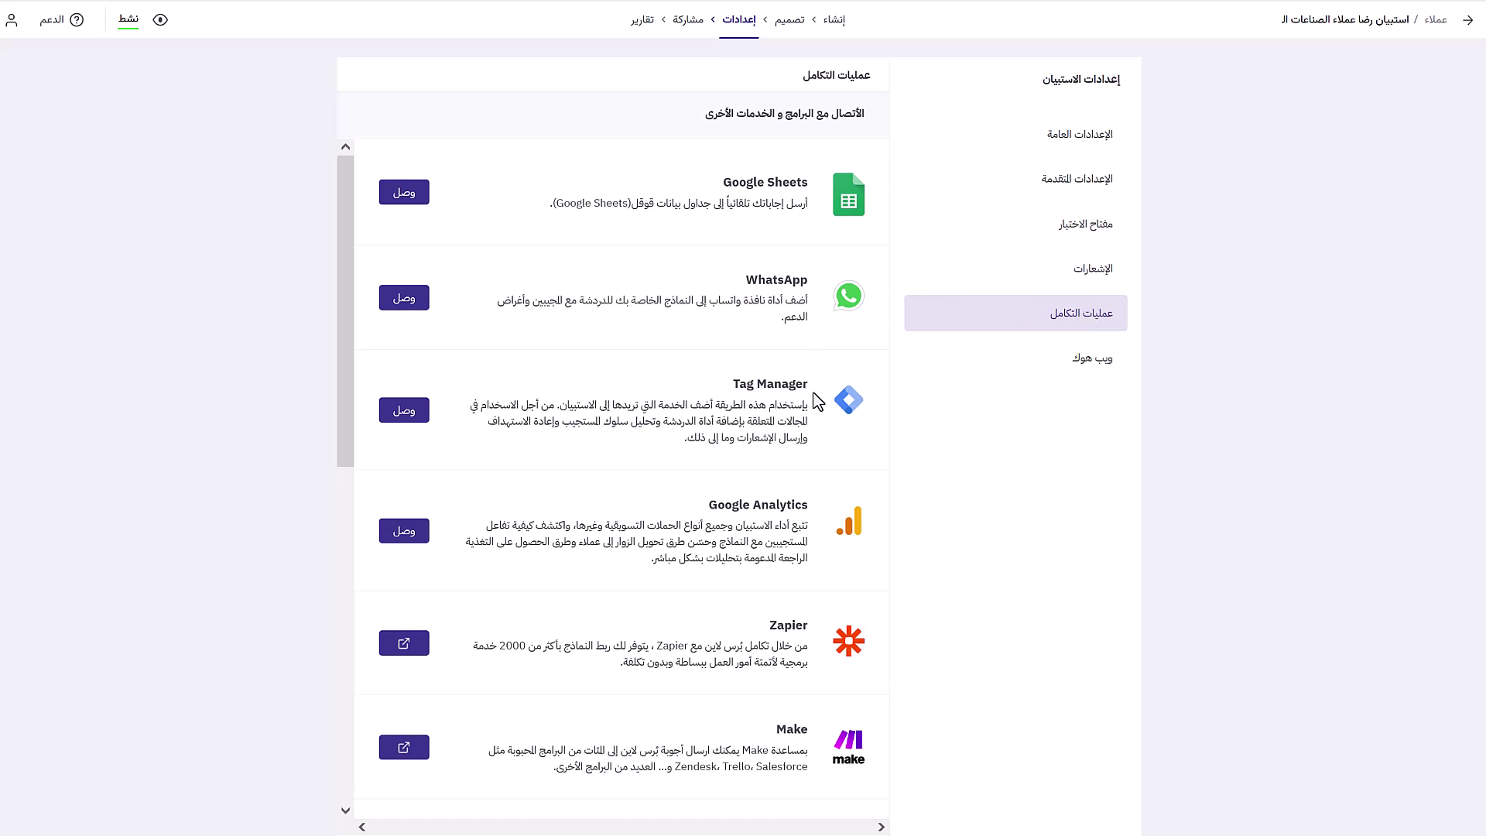
pyautogui.scroll(-3, 815, 534)
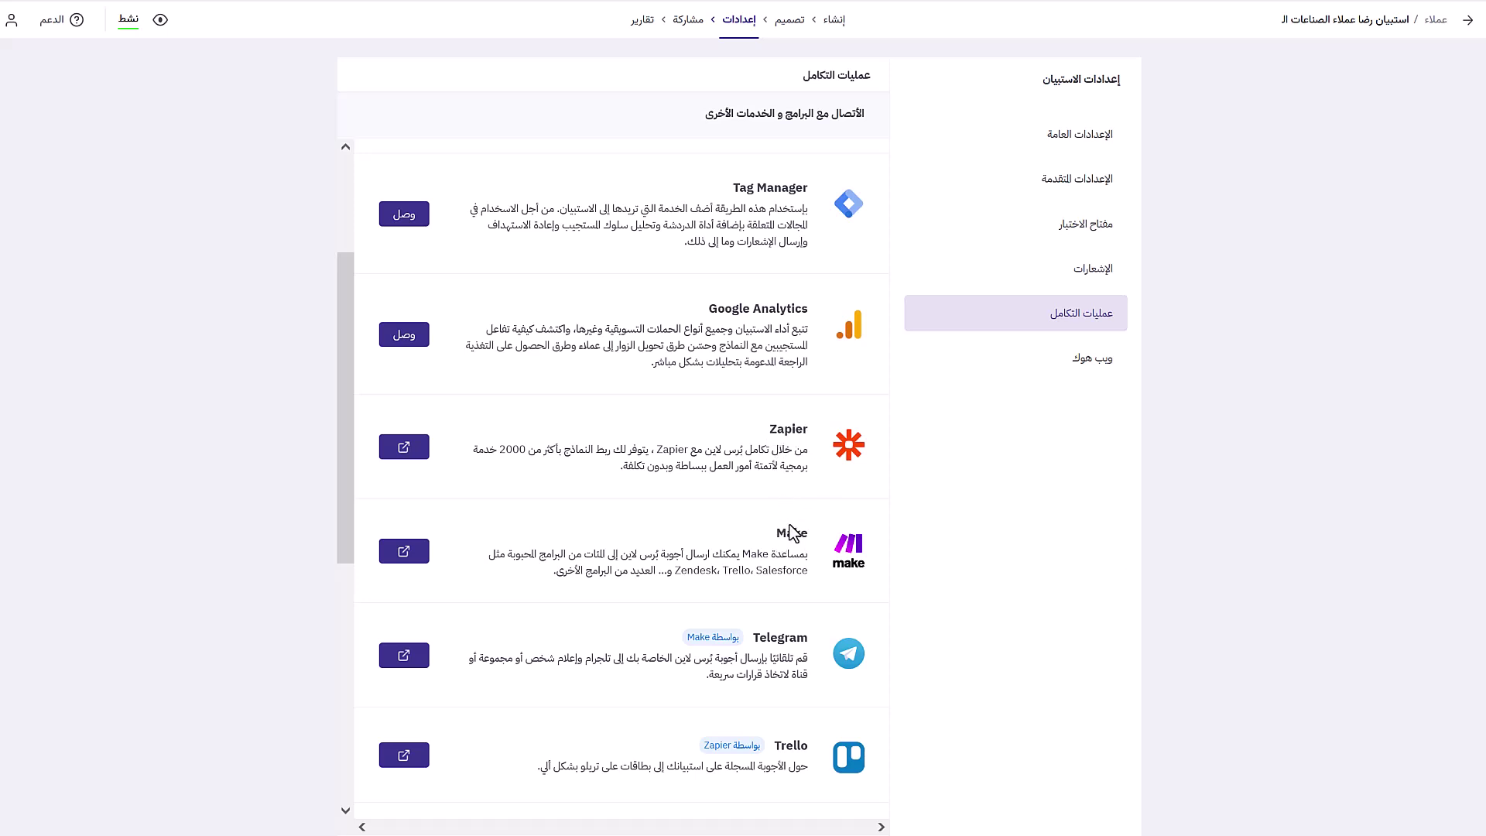
# Copy the survey link from the sharing page and open it in the browser.
pyautogui.click(694, 34)
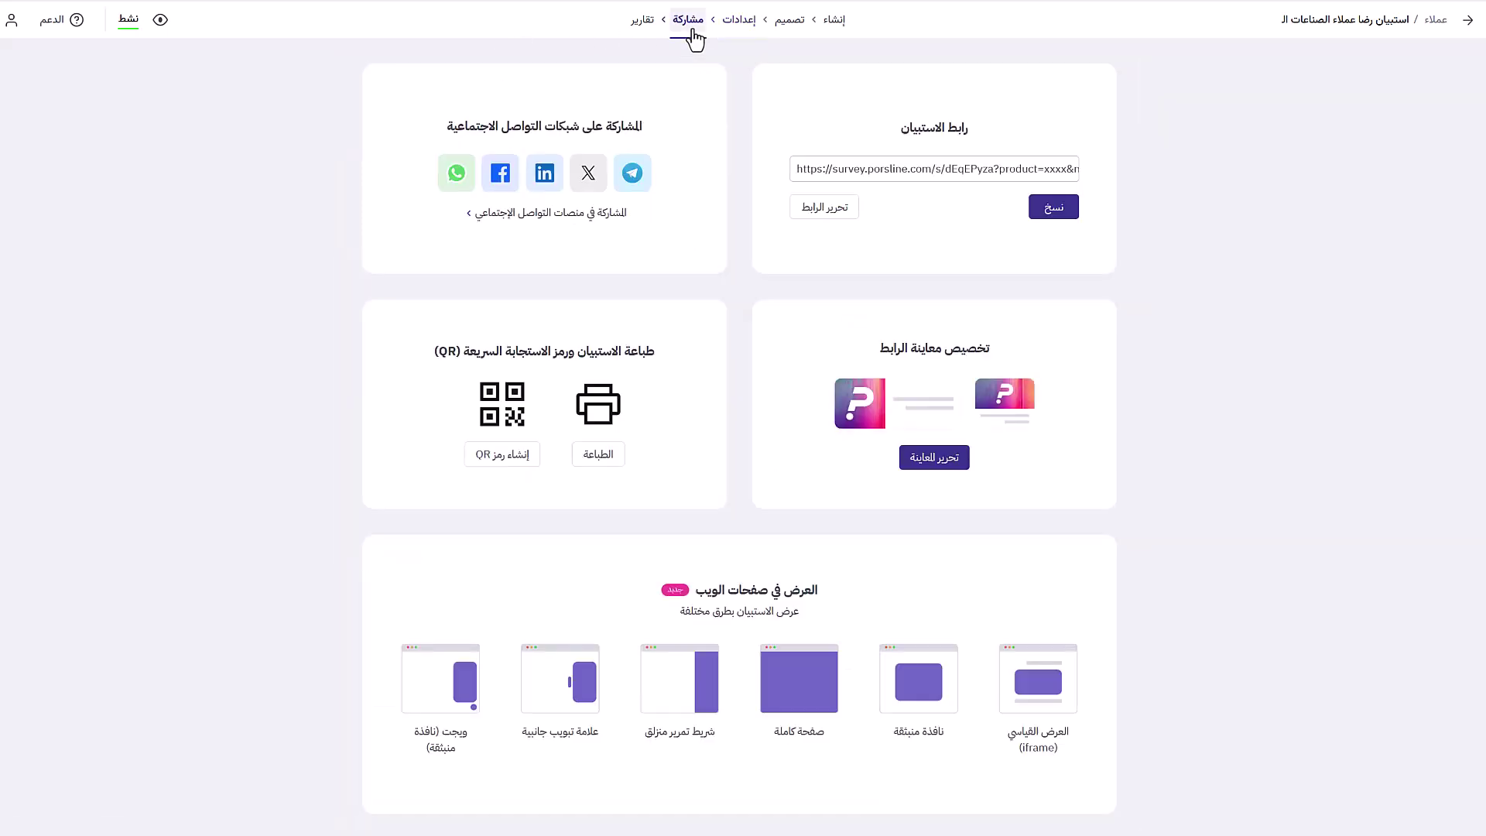
pyautogui.click(1075, 218)
pyautogui.press('Return')
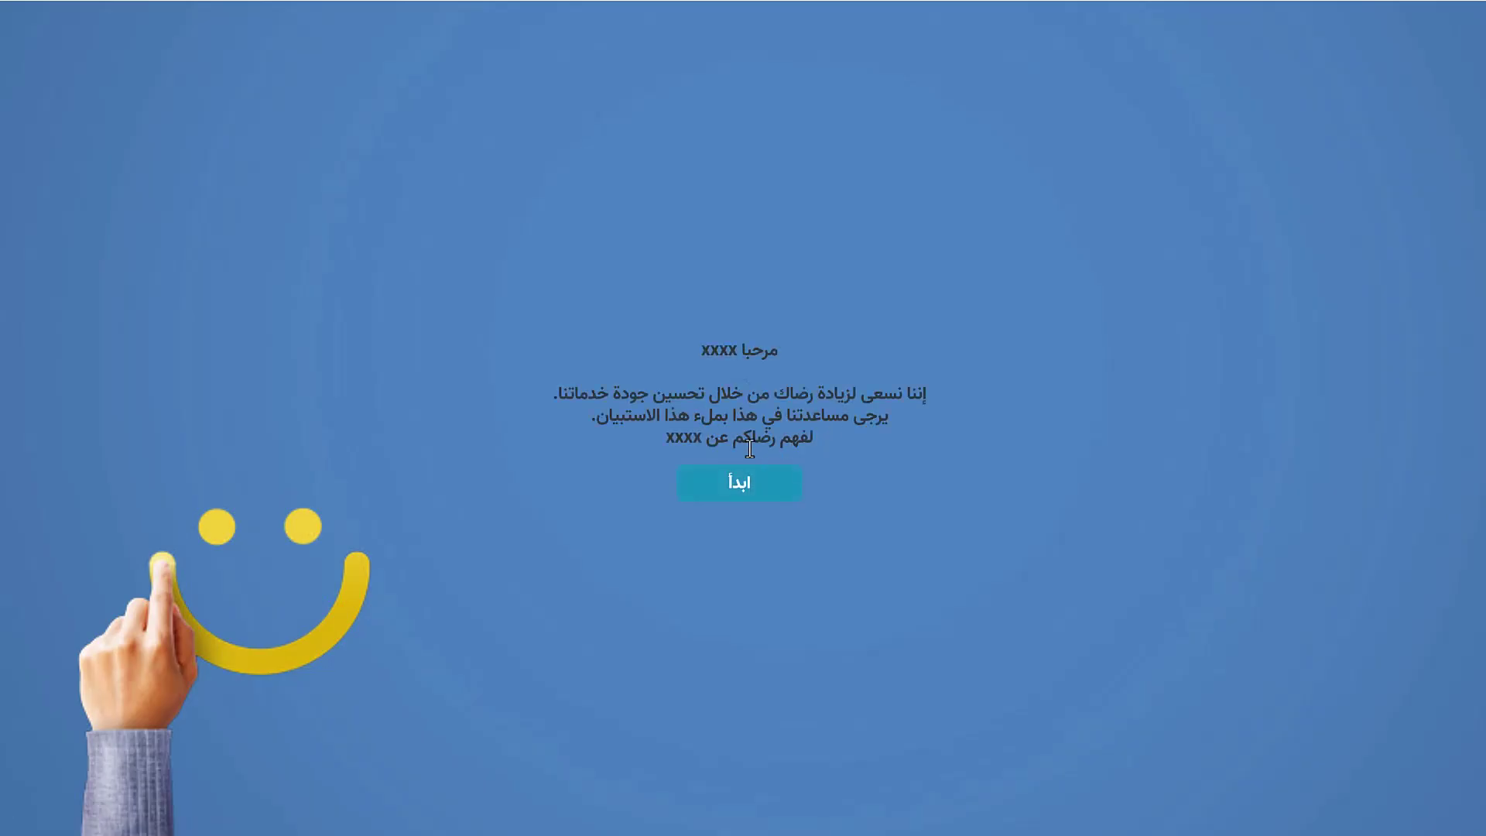
# Start the survey and answer its choice and rating questions up to the reason for dissatisfaction.
pyautogui.click(750, 499)
pyautogui.click(938, 390)
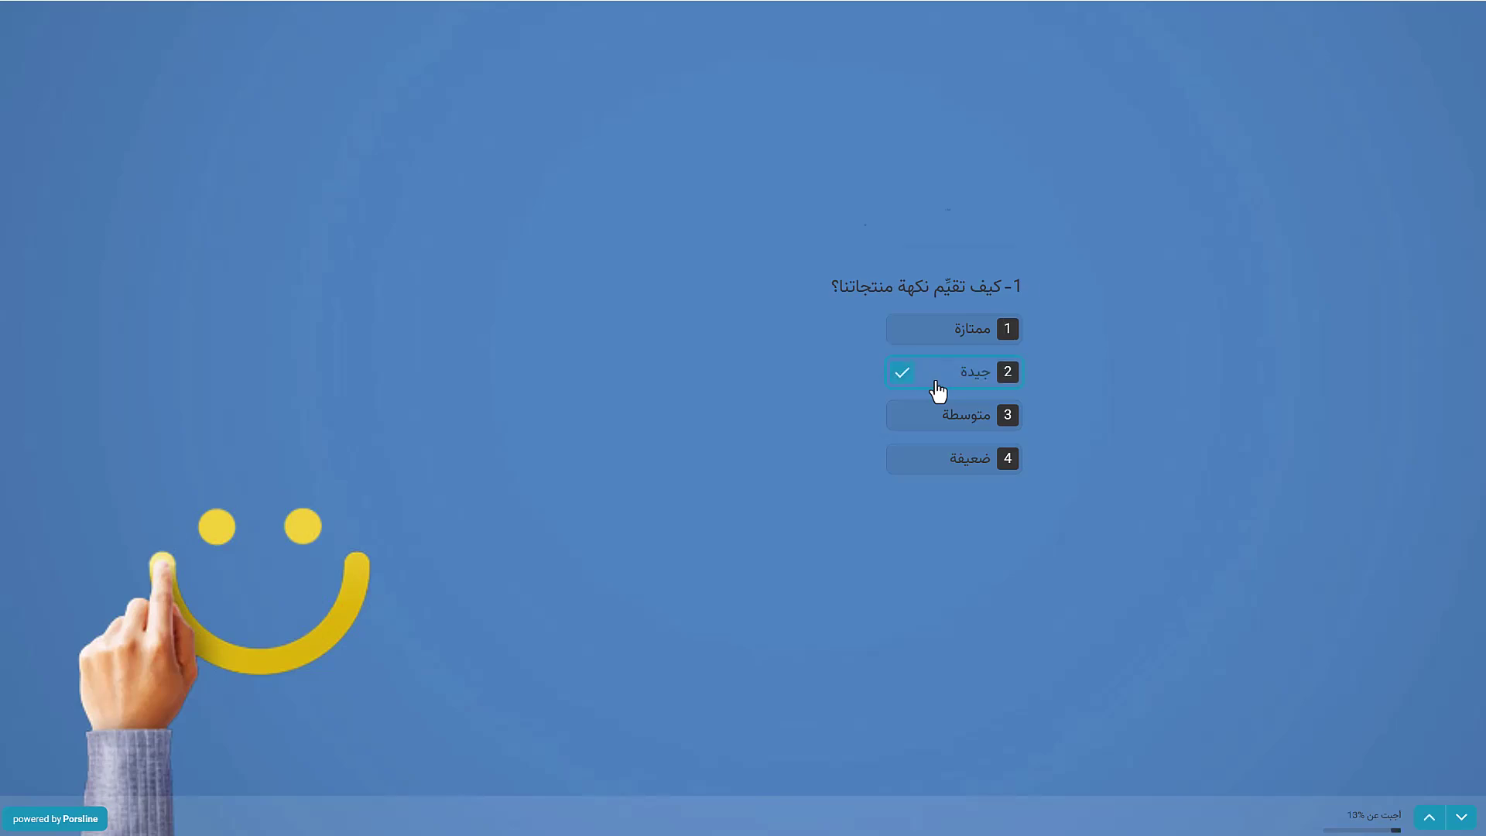
pyautogui.click(1004, 390)
pyautogui.click(967, 385)
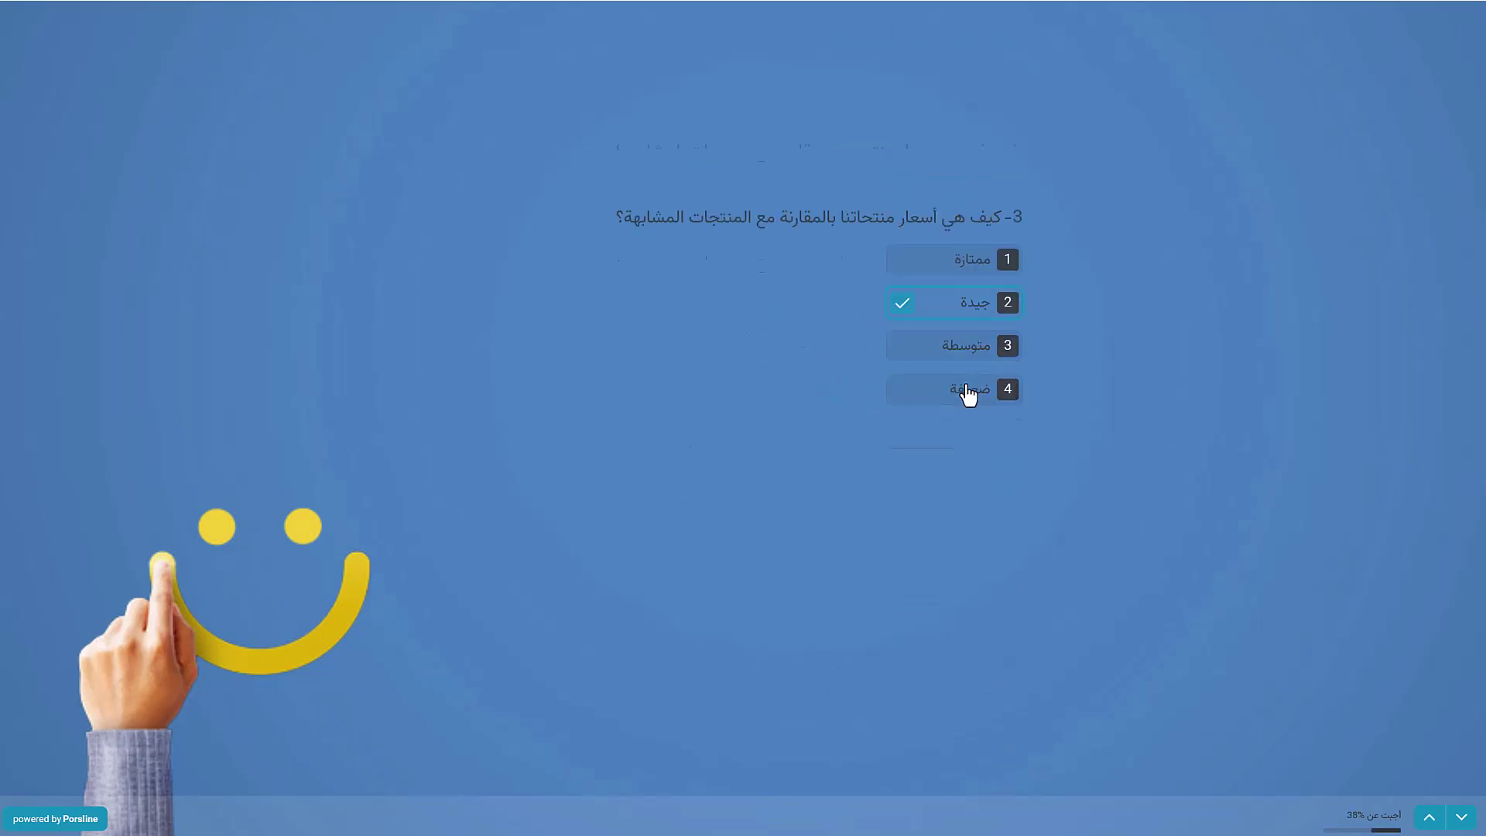
pyautogui.click(955, 328)
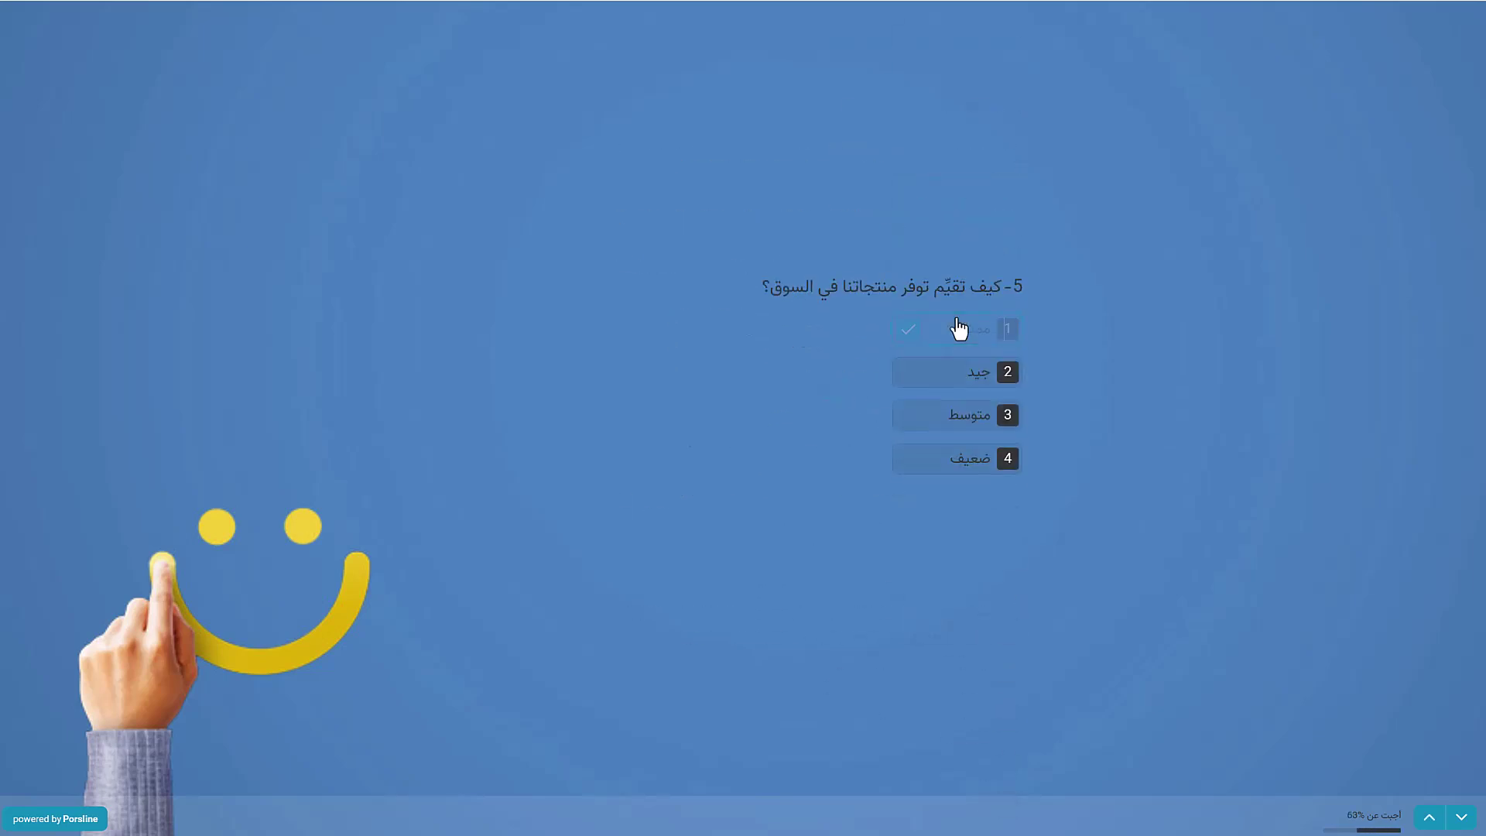
pyautogui.click(957, 457)
pyautogui.click(952, 447)
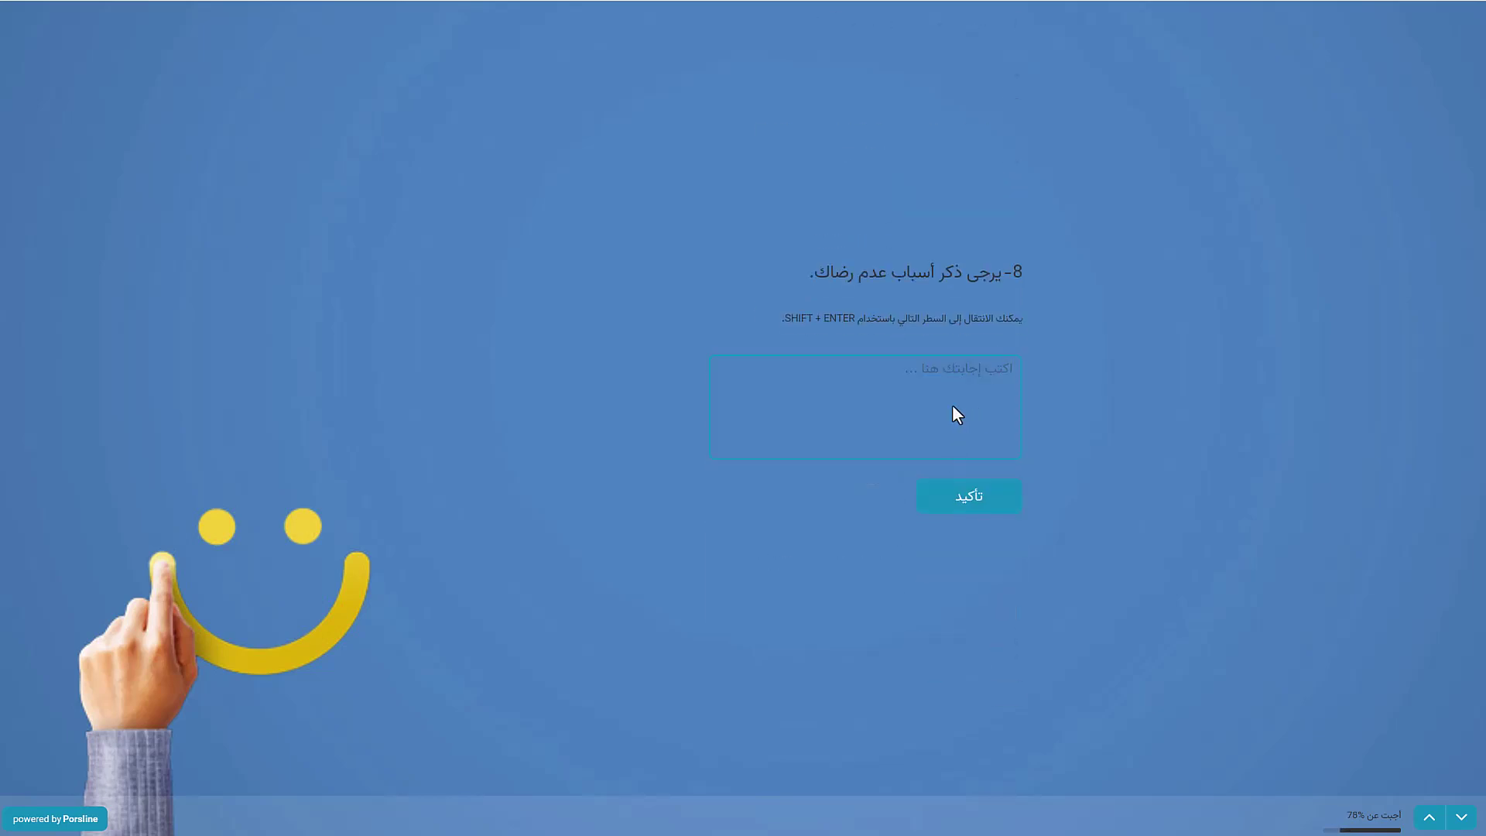
# Give "لأنني لم أجده ملائماً" as the reason for dissatisfaction, answer the last question, and finish the survey.
pyautogui.write('لأنني لم أجده ملائماً')
pyautogui.press('Return')
pyautogui.click(967, 387)
pyautogui.click(743, 650)
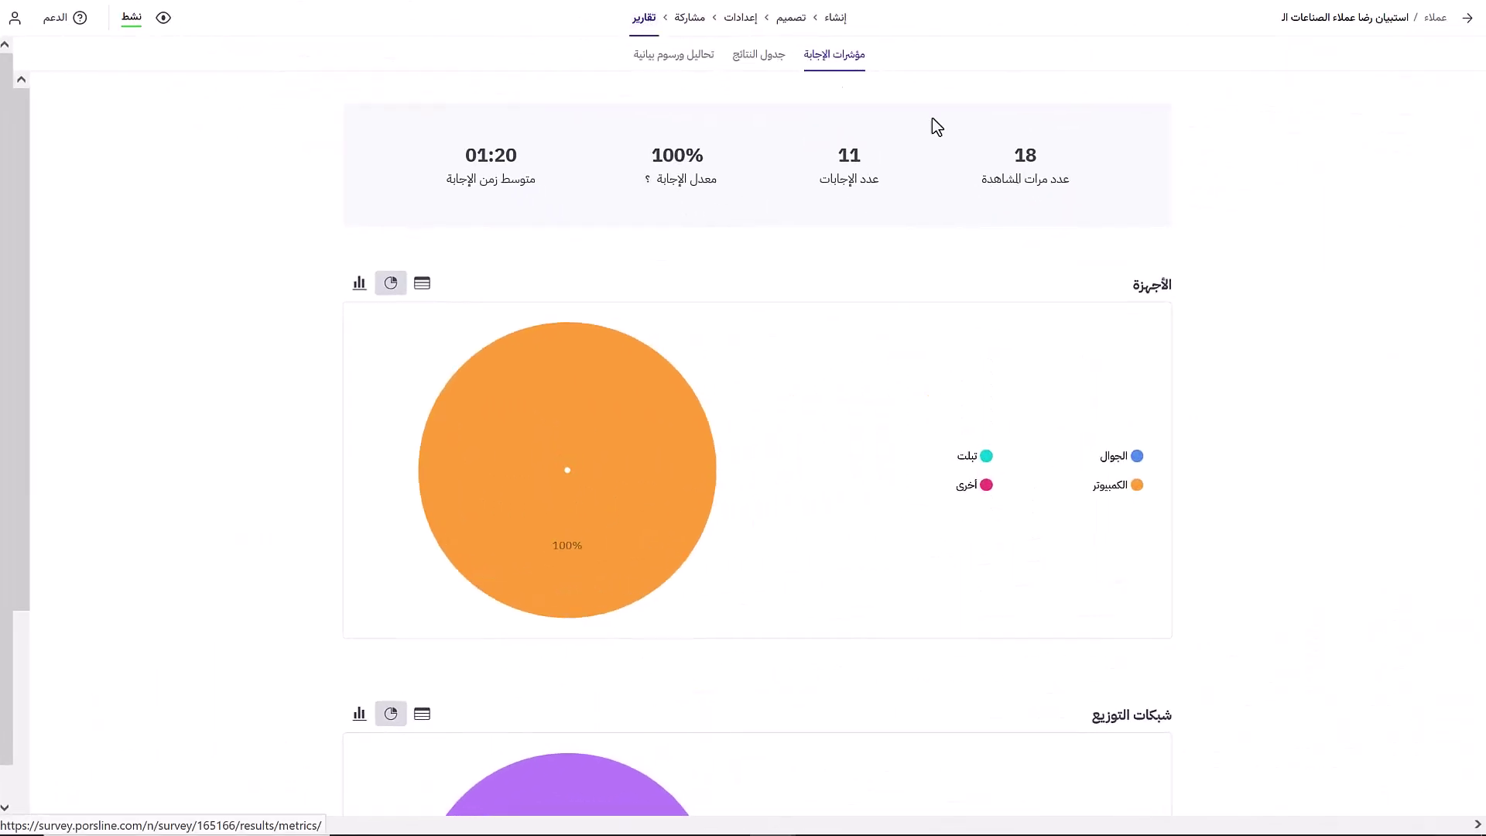
# Review the response metrics, open the results table, and check its .xlsx and .csv export options without exporting.
pyautogui.scroll(-4, 952, 285)
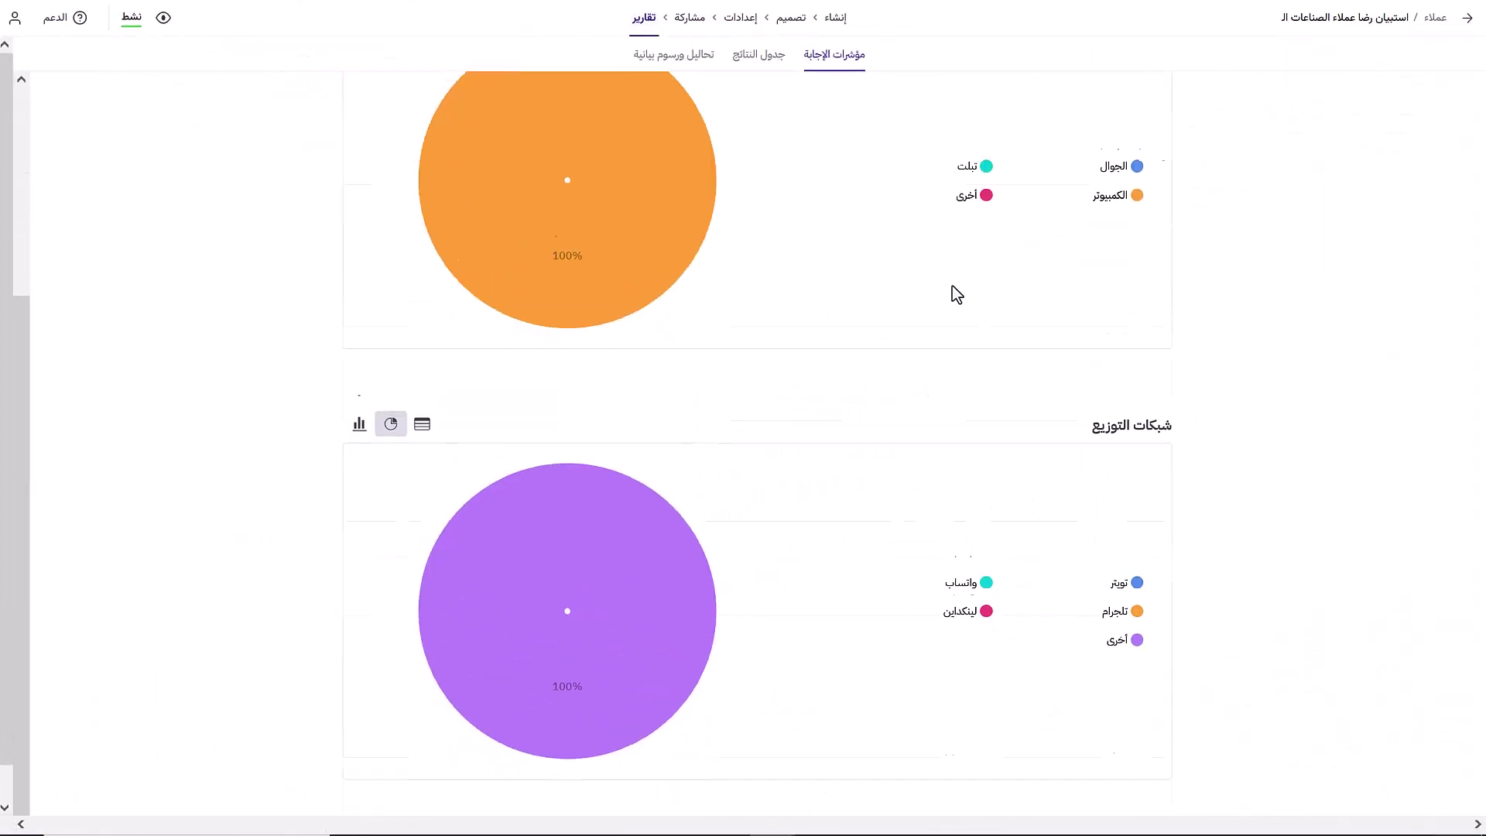
pyautogui.click(745, 58)
pyautogui.click(1428, 93)
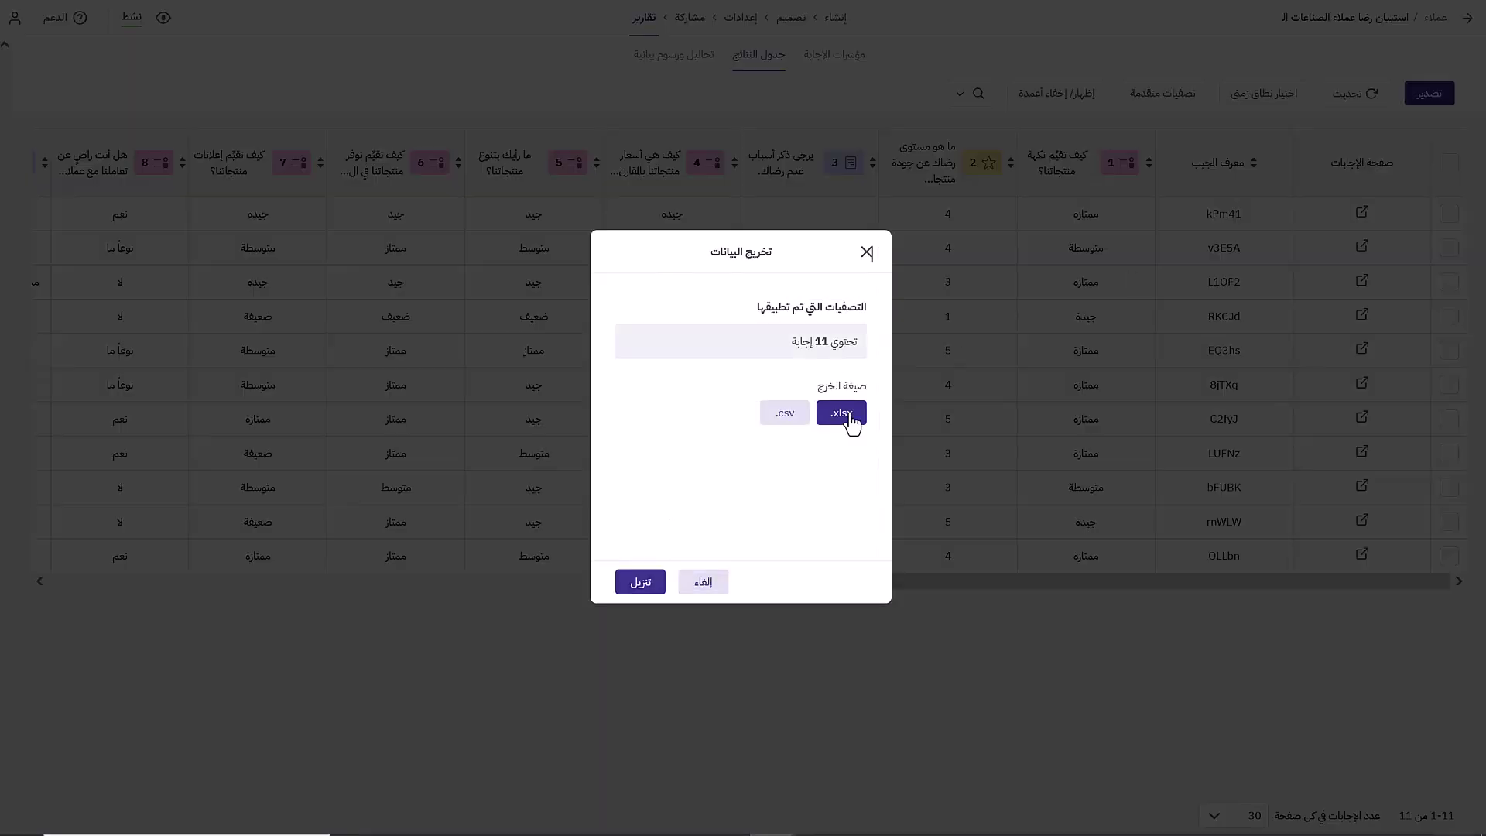
pyautogui.click(689, 589)
# Apply the advanced filter "الغير راضى" to the results table and look across the filtered answers.
pyautogui.click(1182, 111)
pyautogui.click(902, 320)
pyautogui.scroll(2, 965, 411)
pyautogui.scroll(-2, 1026, 418)
pyautogui.click(1023, 399)
pyautogui.click(756, 325)
pyautogui.click(819, 399)
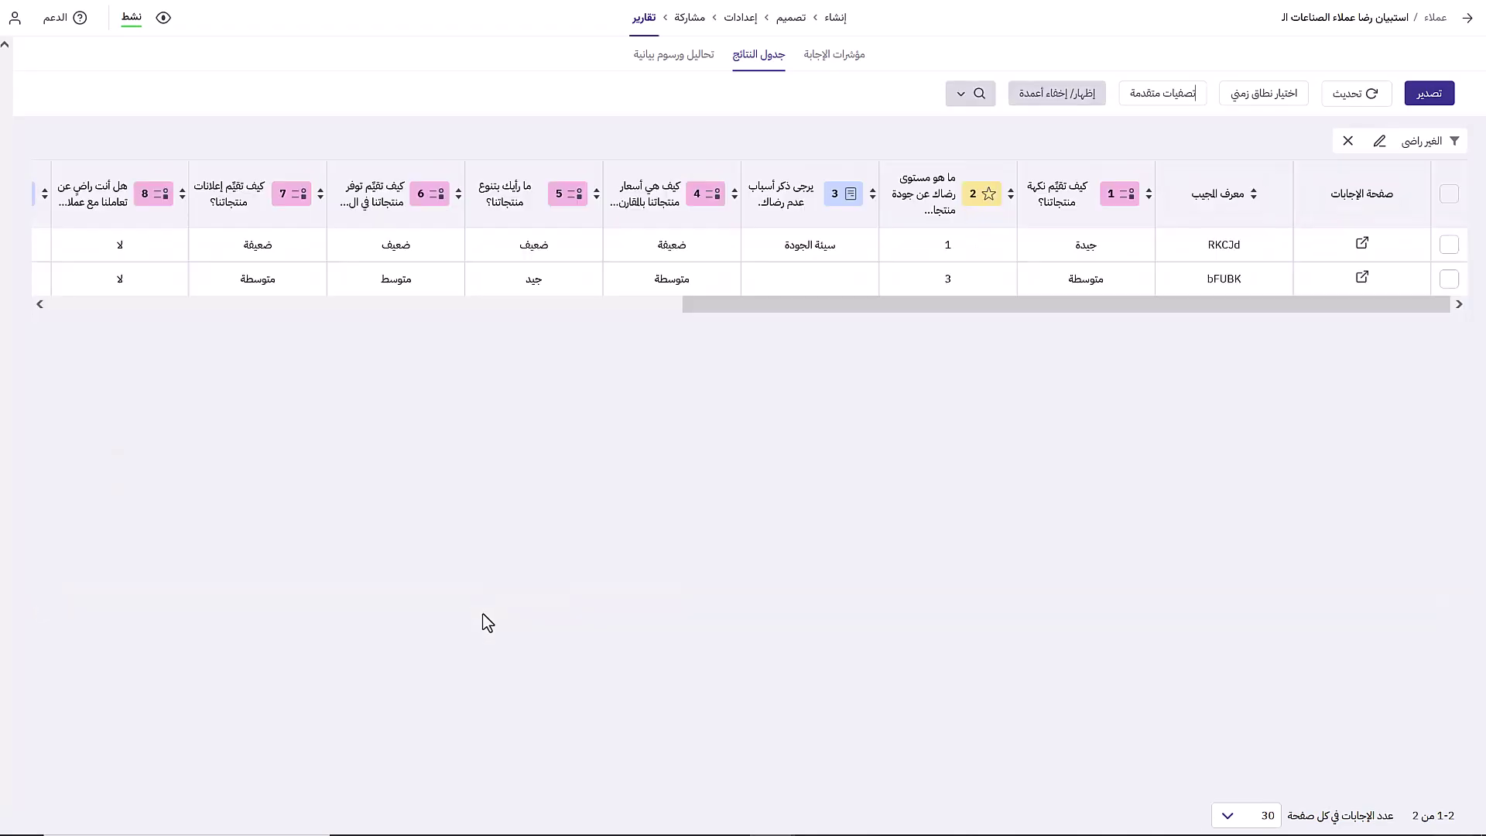
pyautogui.moveTo(779, 303); pyautogui.dragTo(147, 340)
# In the analyses and charts, try a horizontal bar chart for question 4 and set it to a pie chart.
pyautogui.click(664, 62)
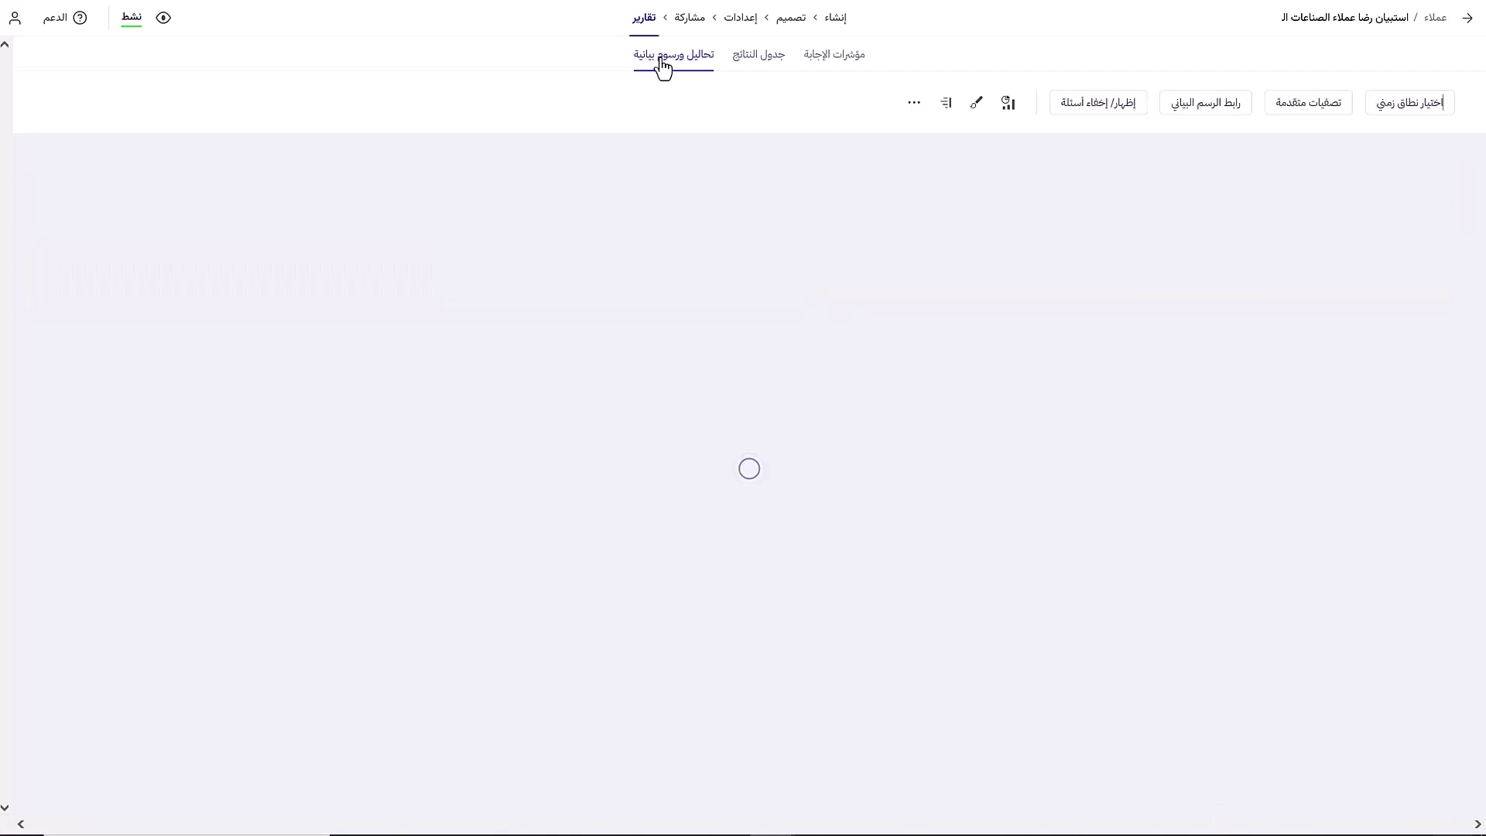
pyautogui.scroll(-14, 771, 473)
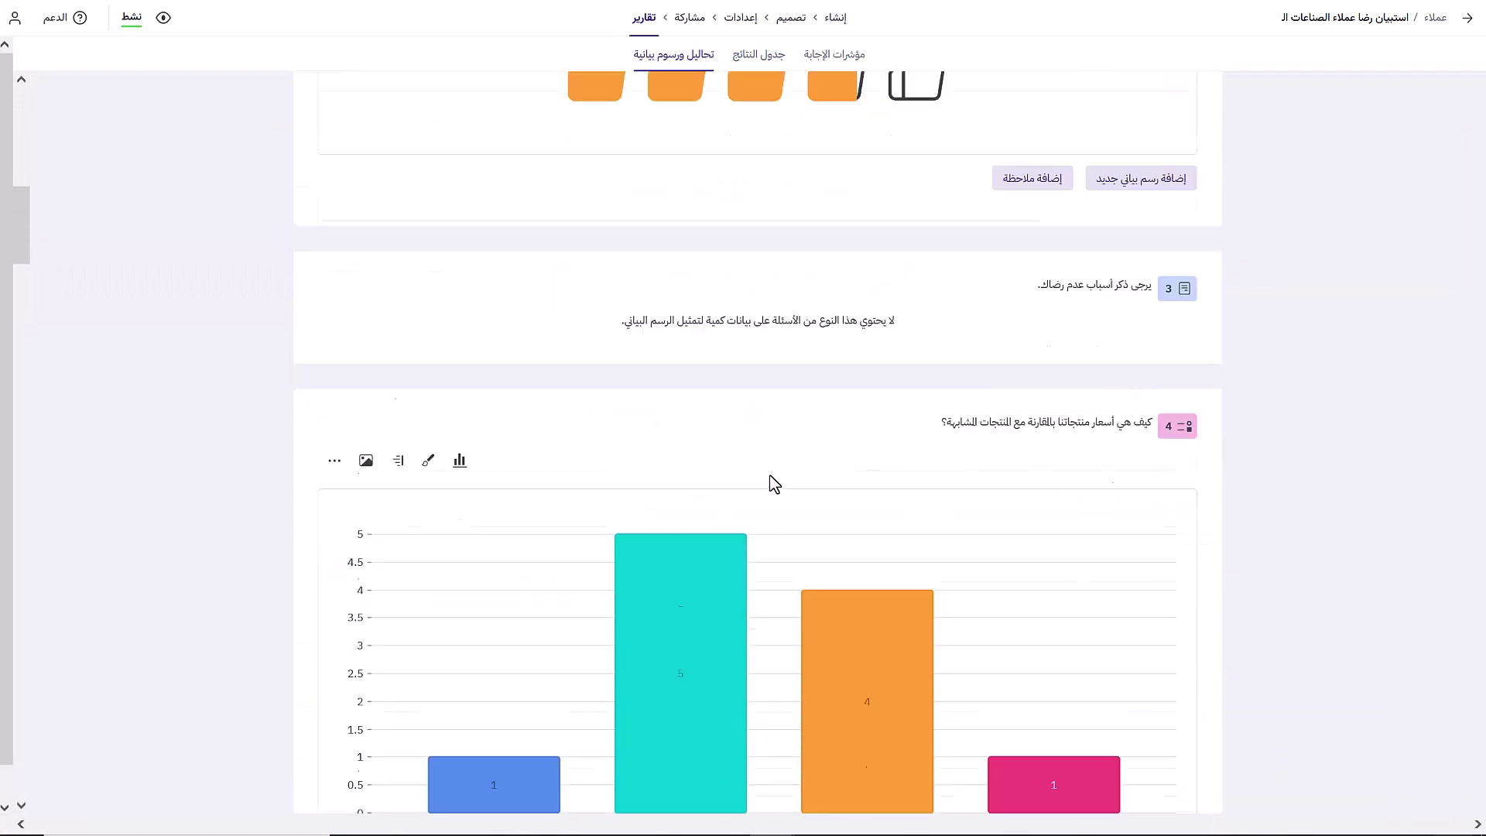
pyautogui.click(460, 166)
pyautogui.click(517, 244)
pyautogui.click(460, 165)
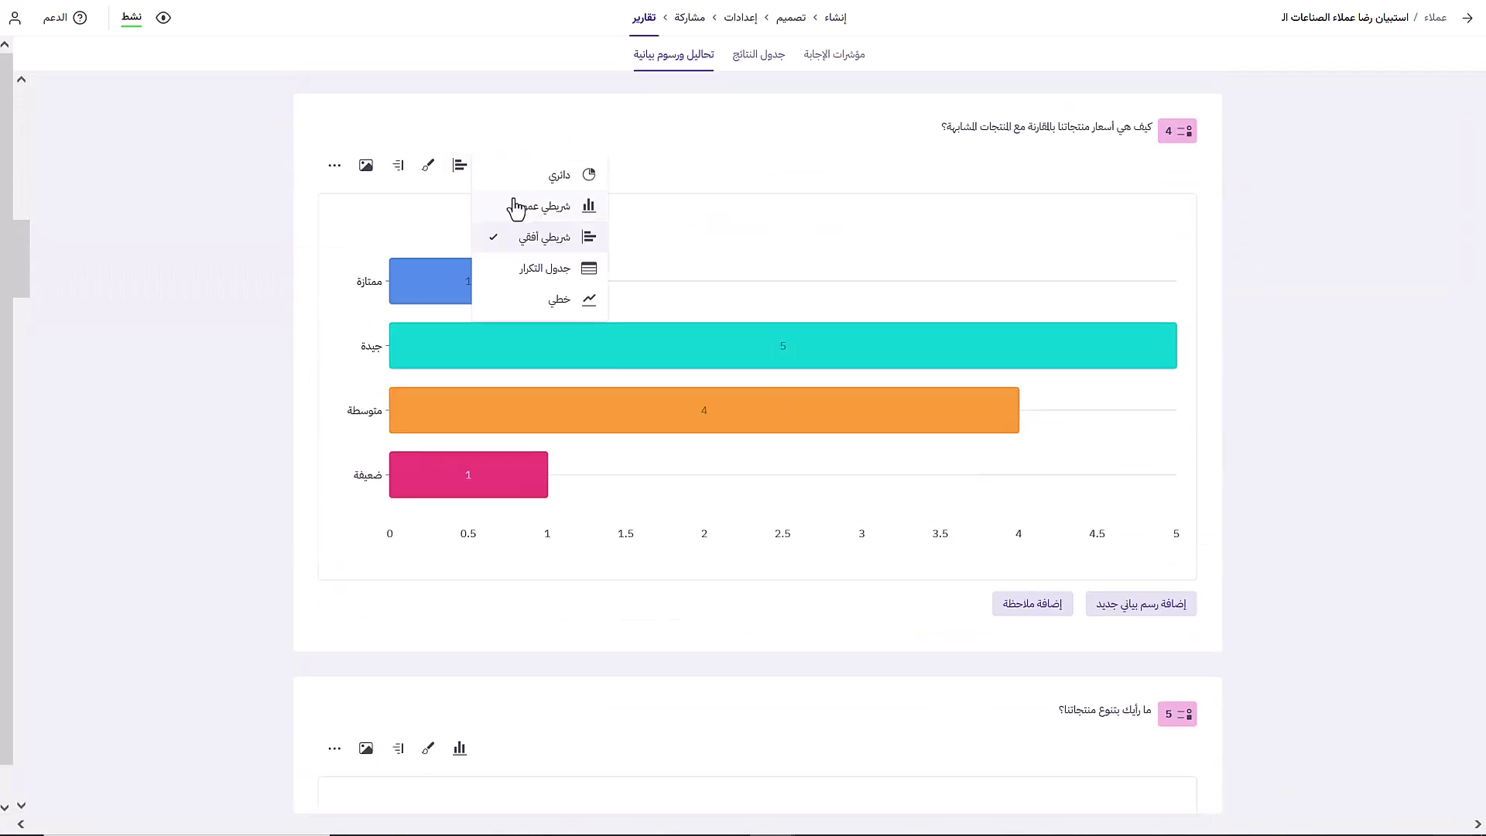
pyautogui.click(541, 176)
# Add the note "تعد الأسعار مناسبة نوعا ما" to question 4's chart and save it.
pyautogui.scroll(1, 1058, 654)
pyautogui.click(1059, 654)
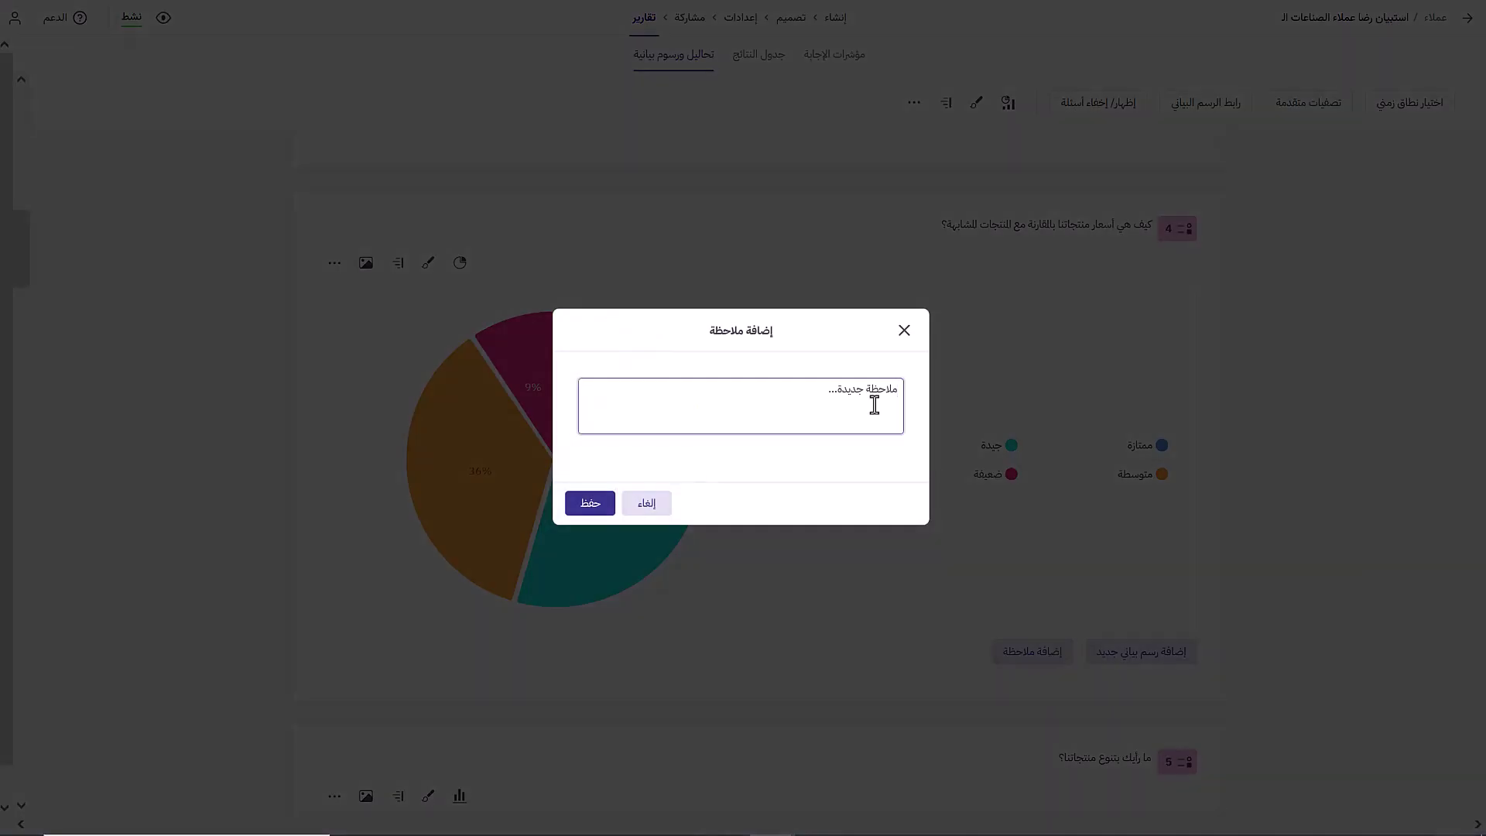
pyautogui.write('تعد الأسعار مناسبة نوعا ما')
pyautogui.click(593, 504)
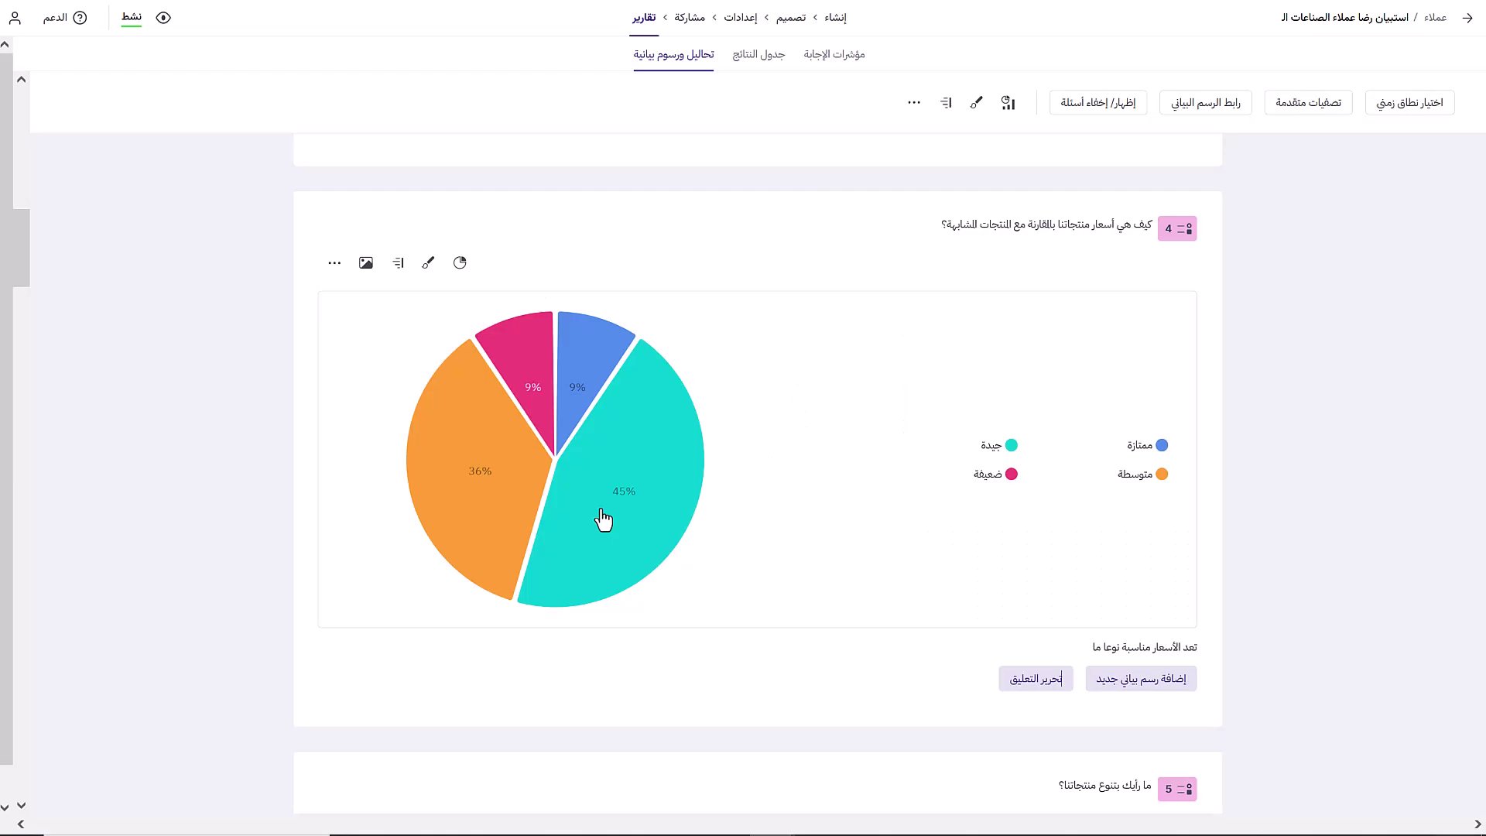
# Copy the shareable link to the charts and save the link settings.
pyautogui.click(1226, 110)
pyautogui.click(987, 333)
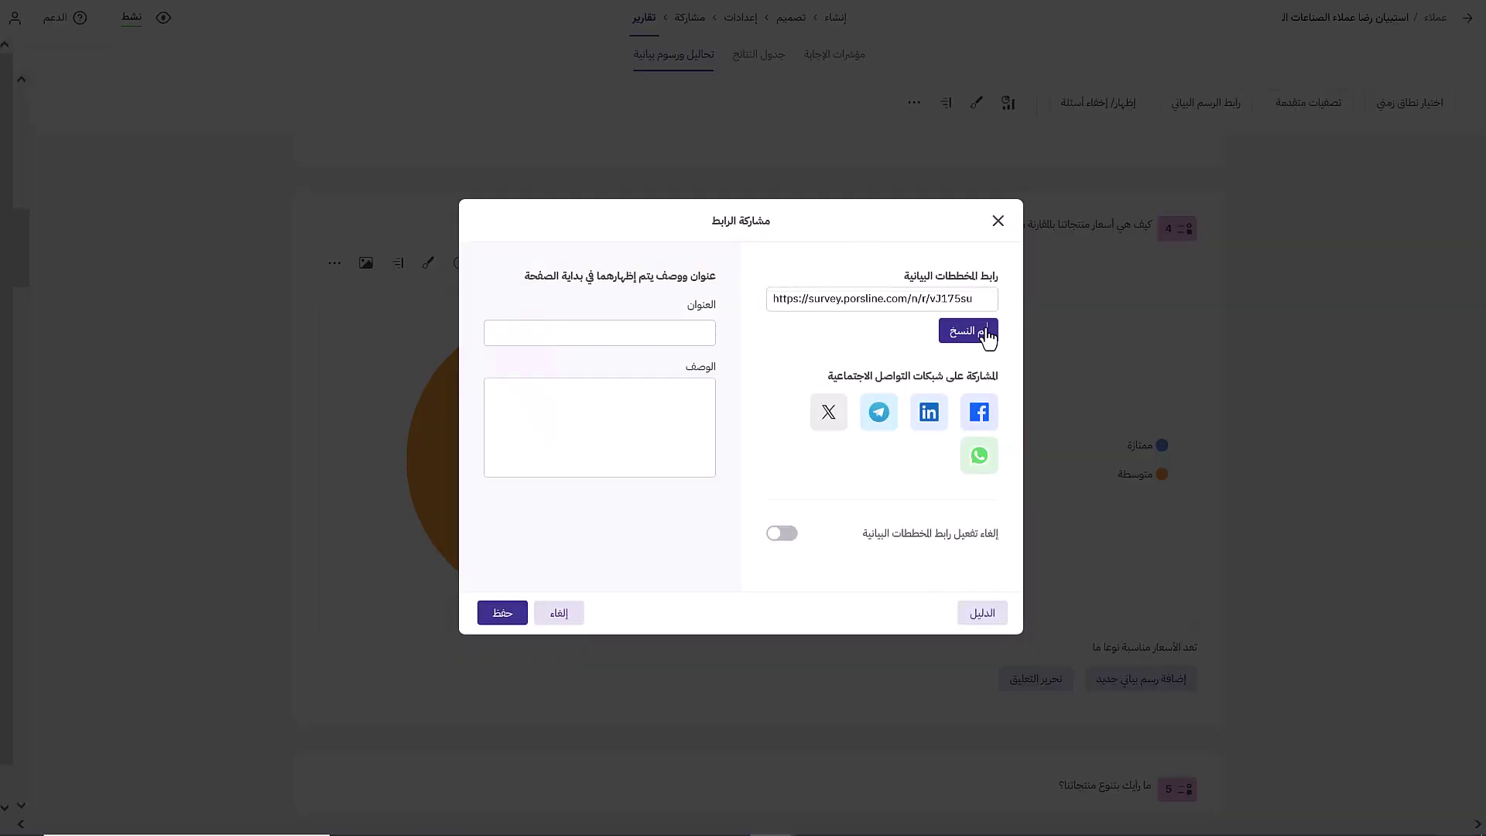
pyautogui.click(495, 617)
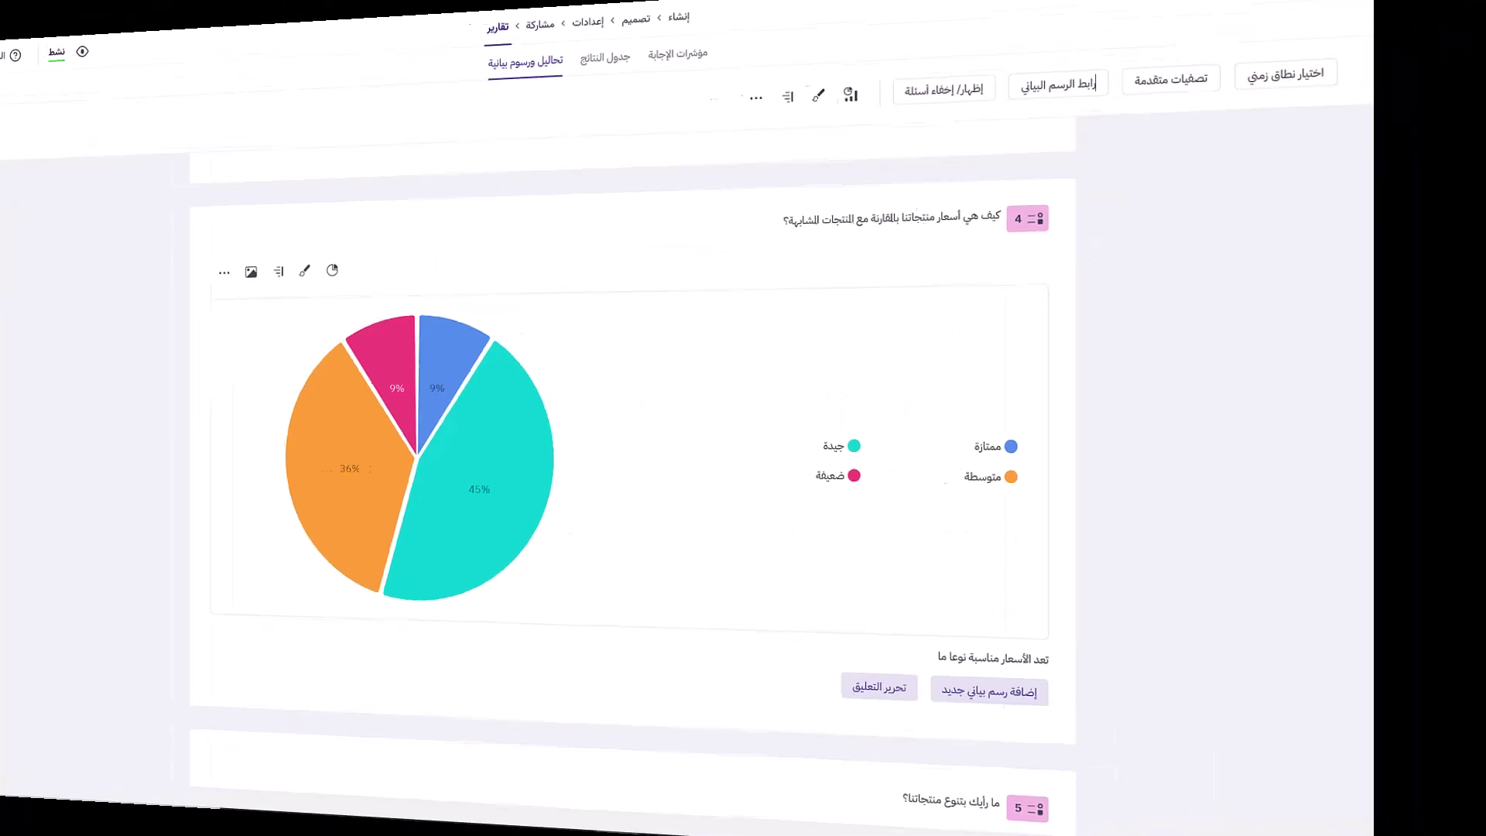